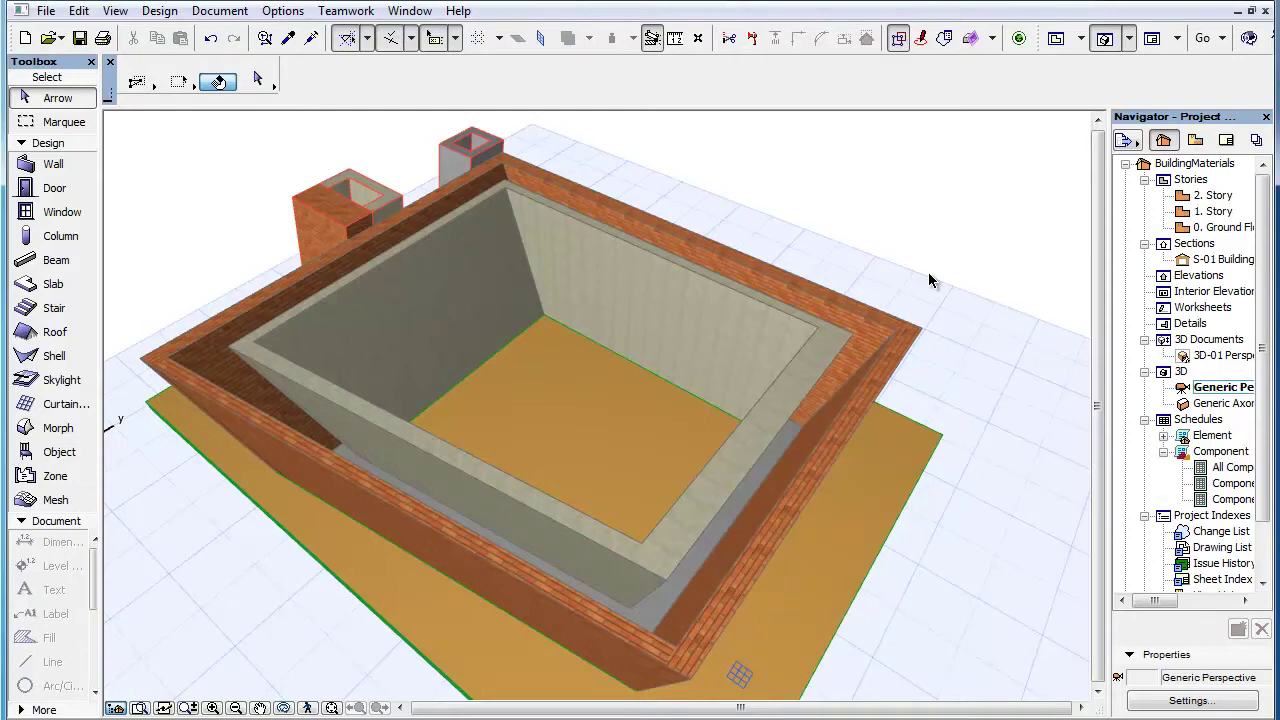
left_click(776, 398)
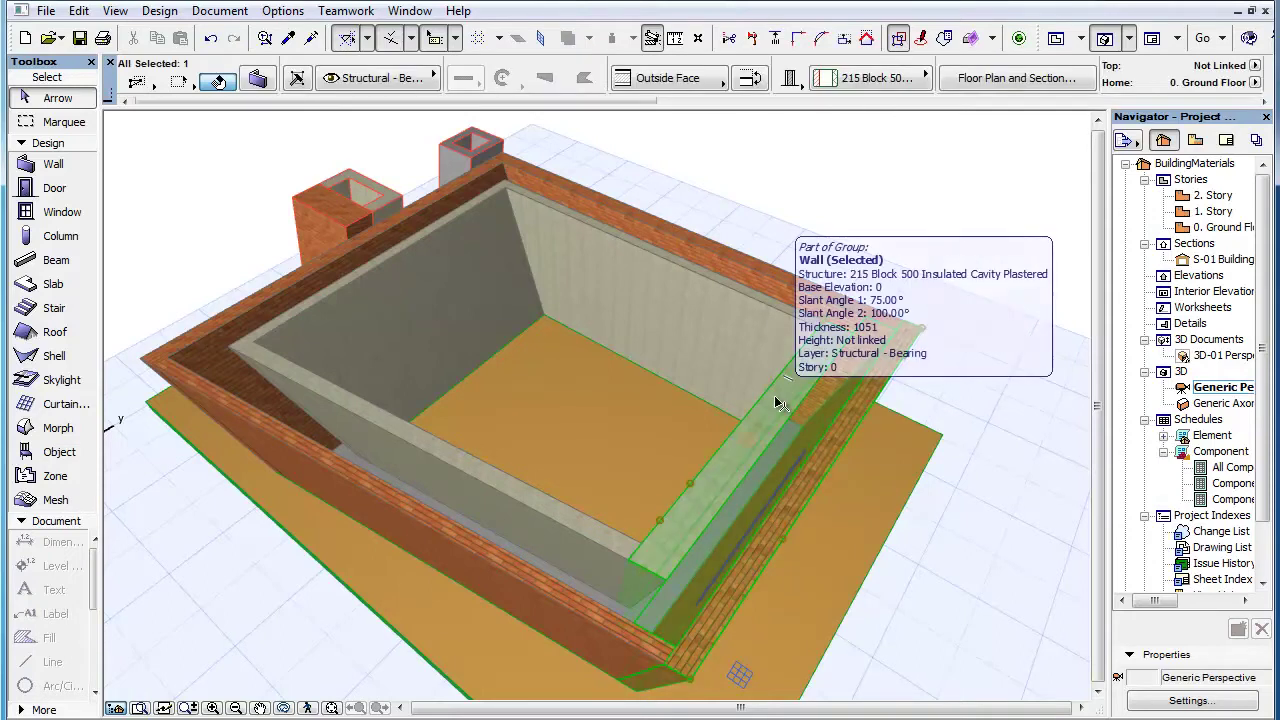
left_click(254, 81)
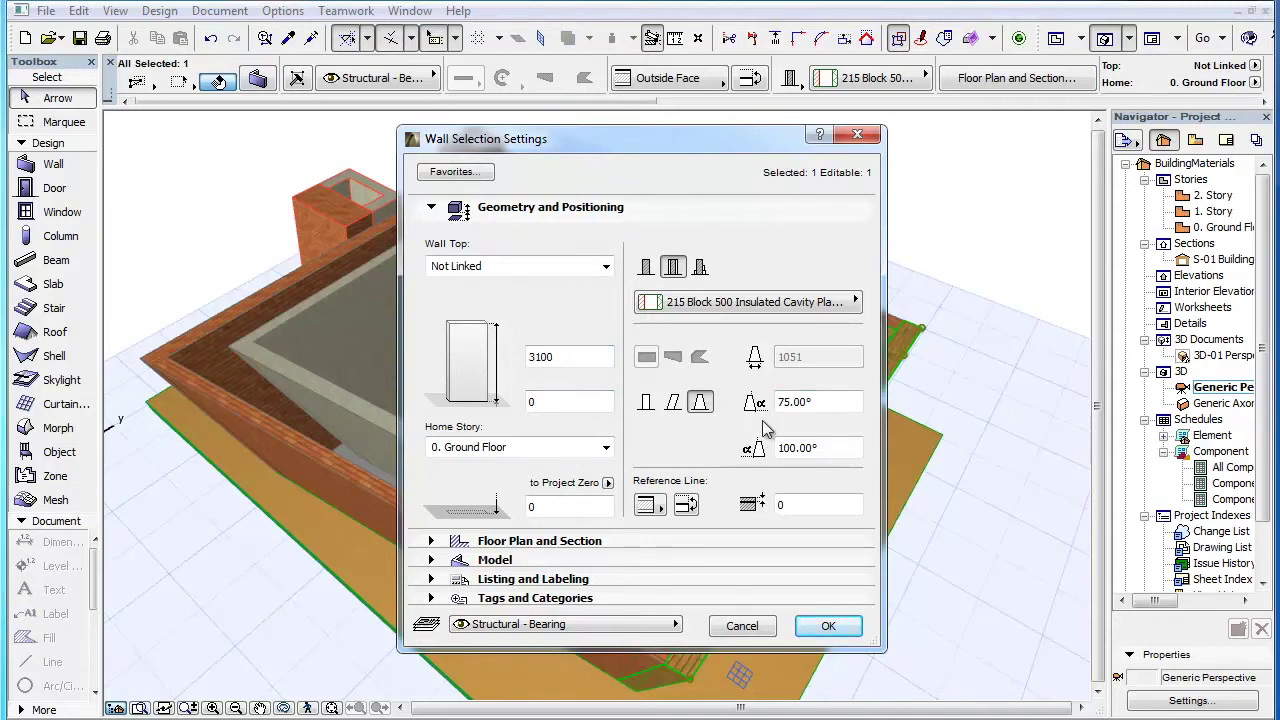
left_click(758, 627)
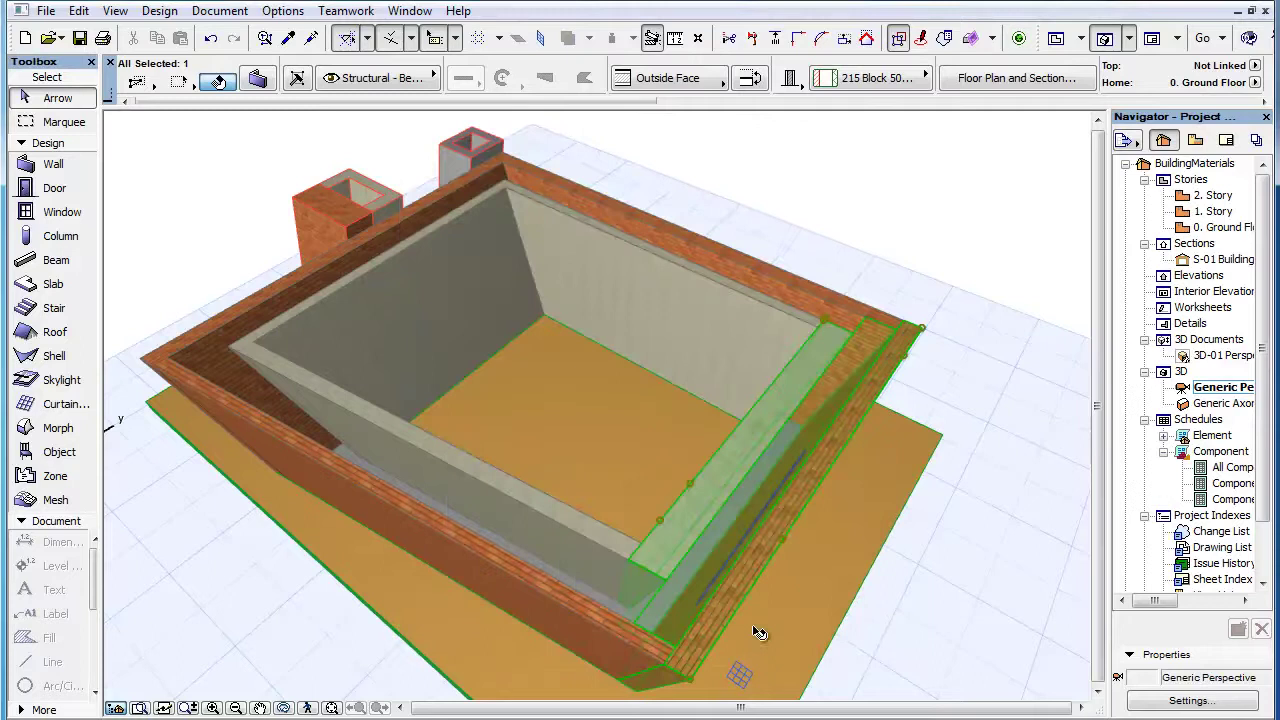
left_click(1008, 289)
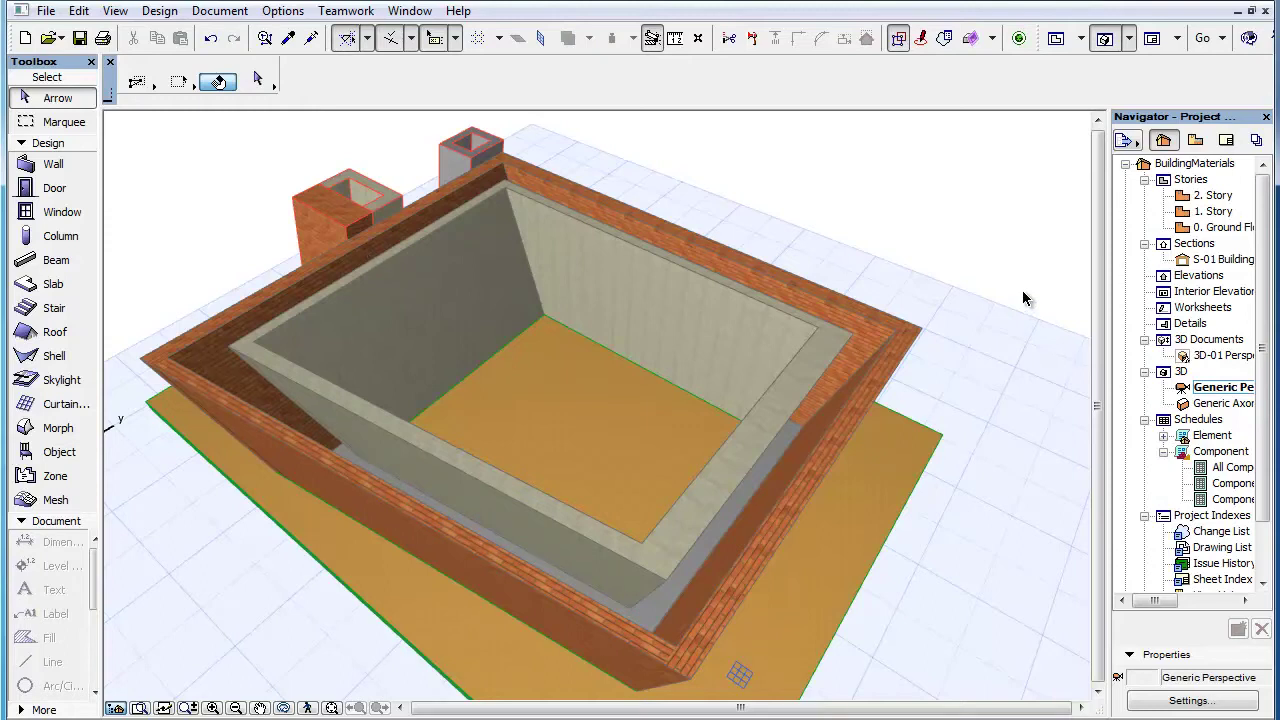
left_click(752, 457)
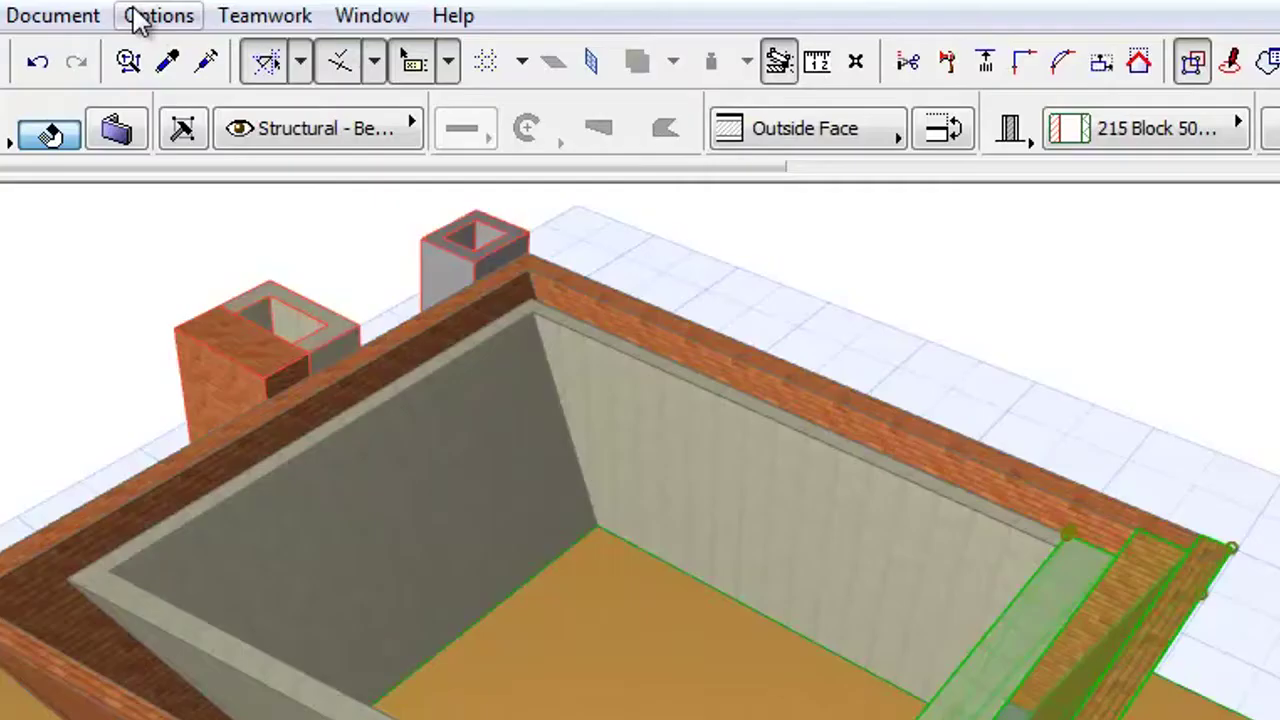
left_click(274, 12)
mouse_move(247, 59)
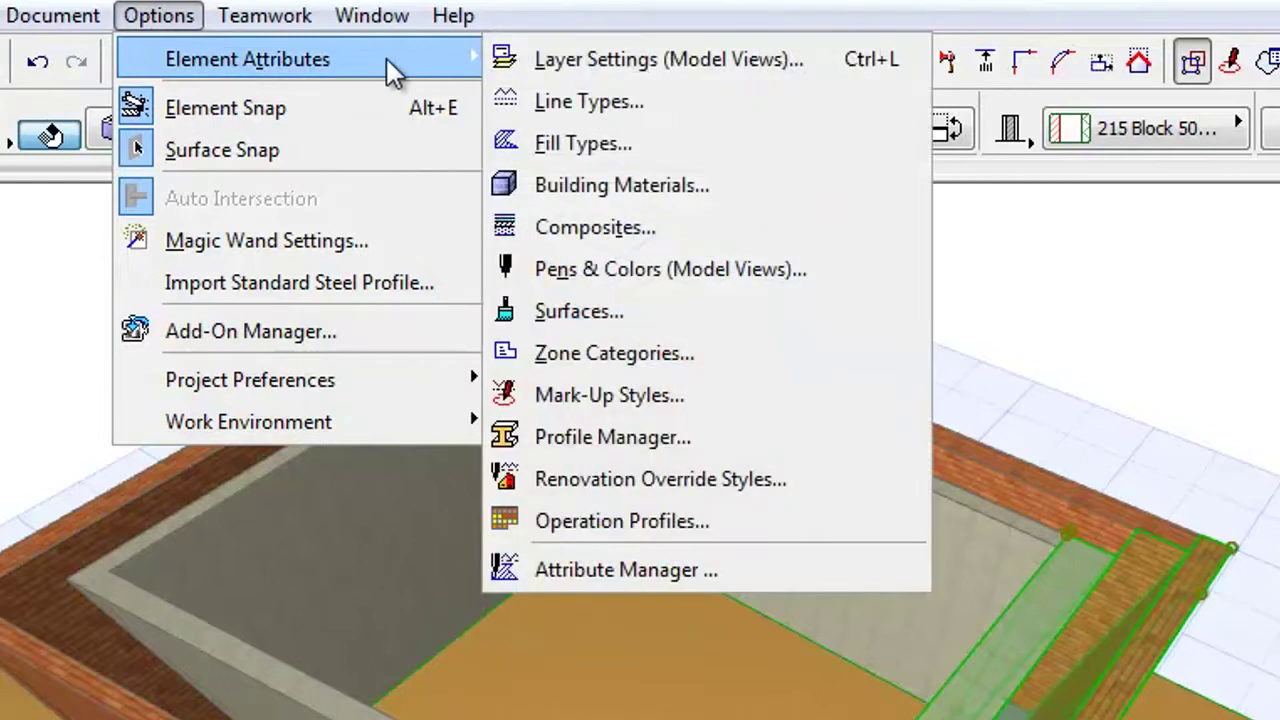
left_click(830, 190)
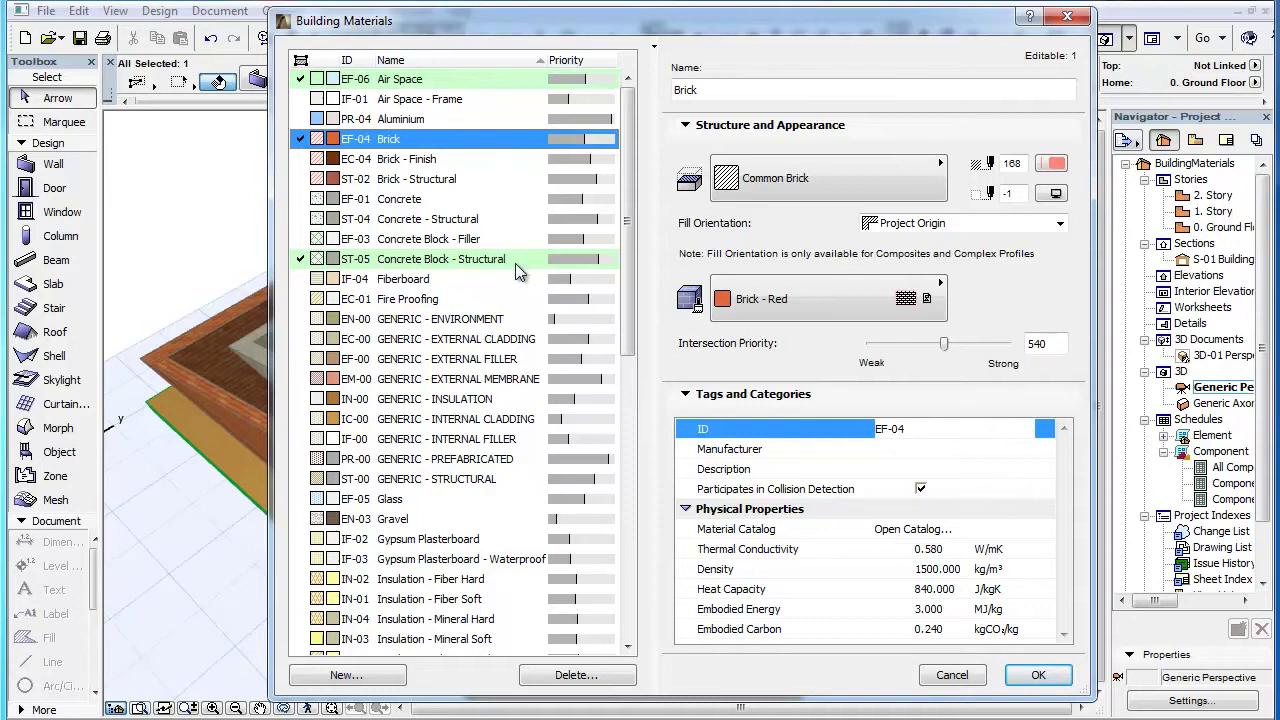
left_click(515, 263)
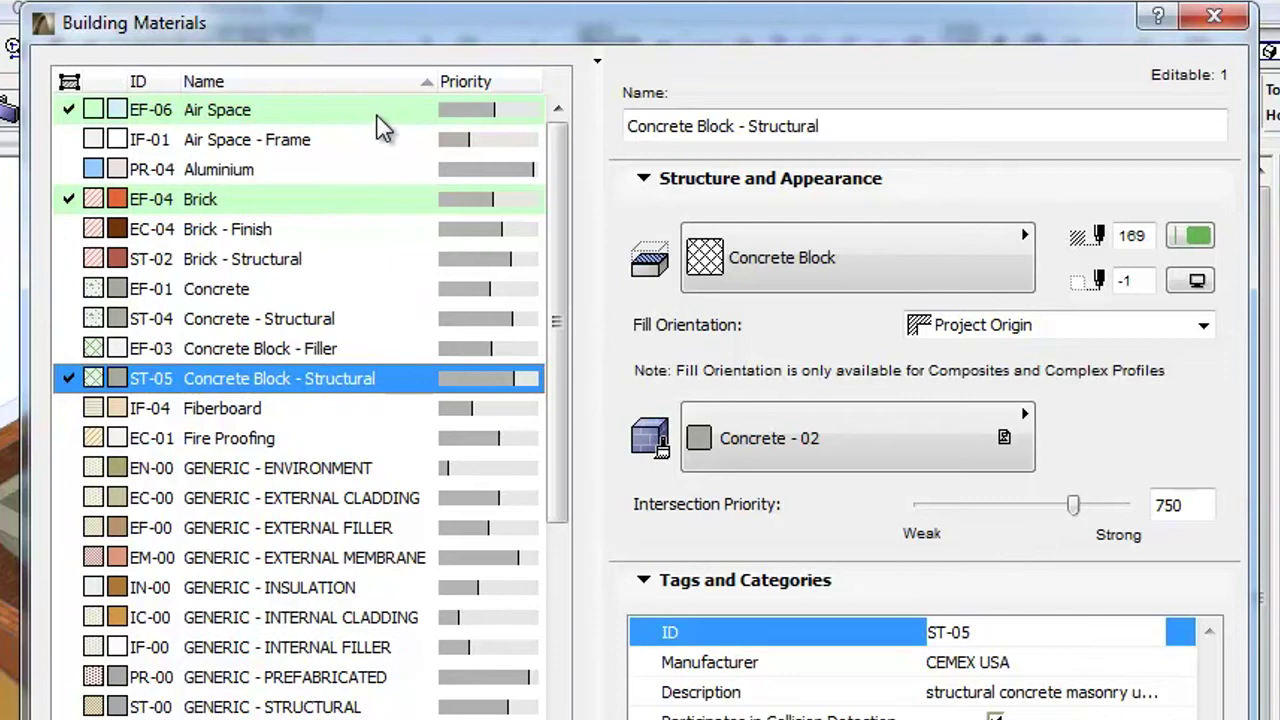
left_click(506, 82)
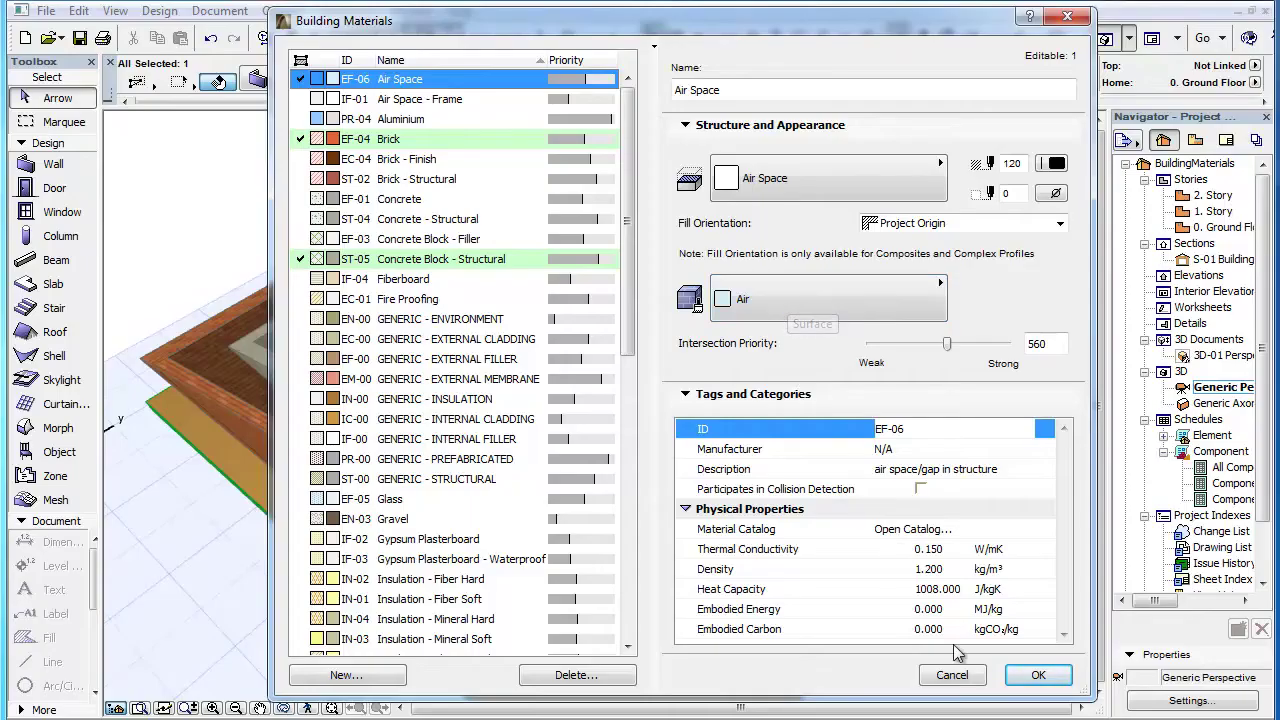
Step: Close the building materials list and give the Air surface a transmittance of 50
left_click(975, 678)
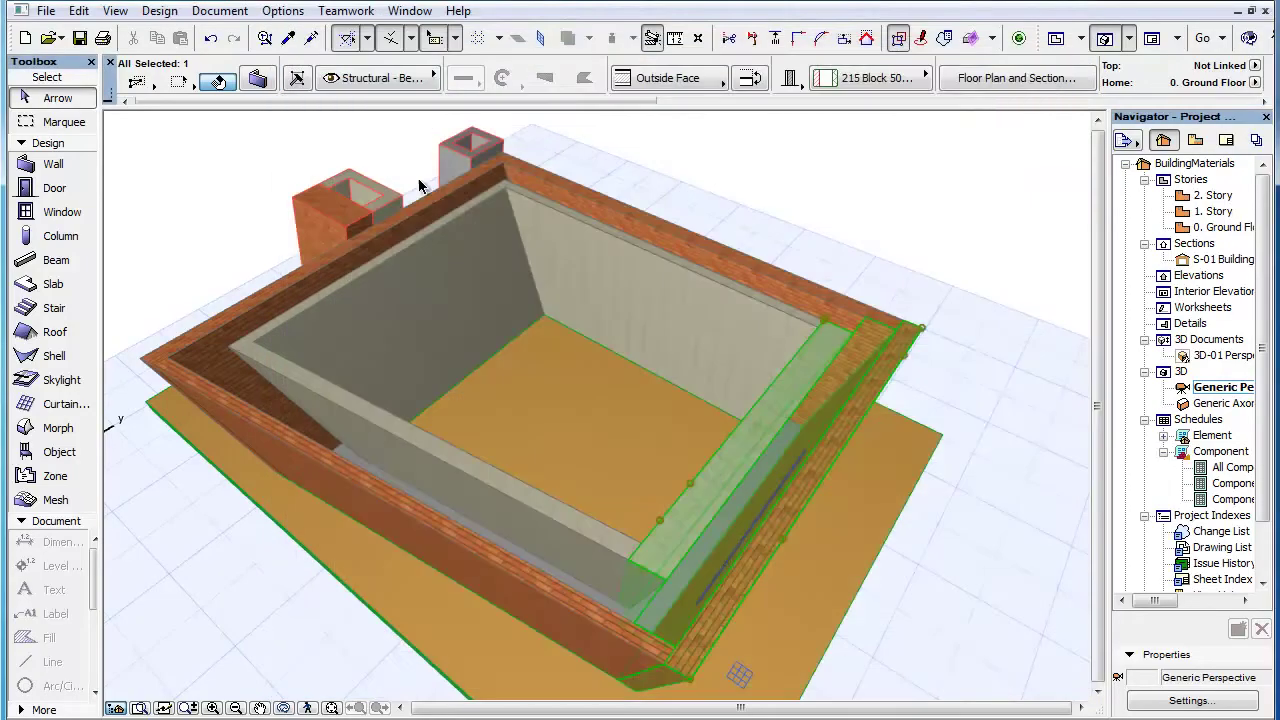
left_click(300, 12)
mouse_move(288, 51)
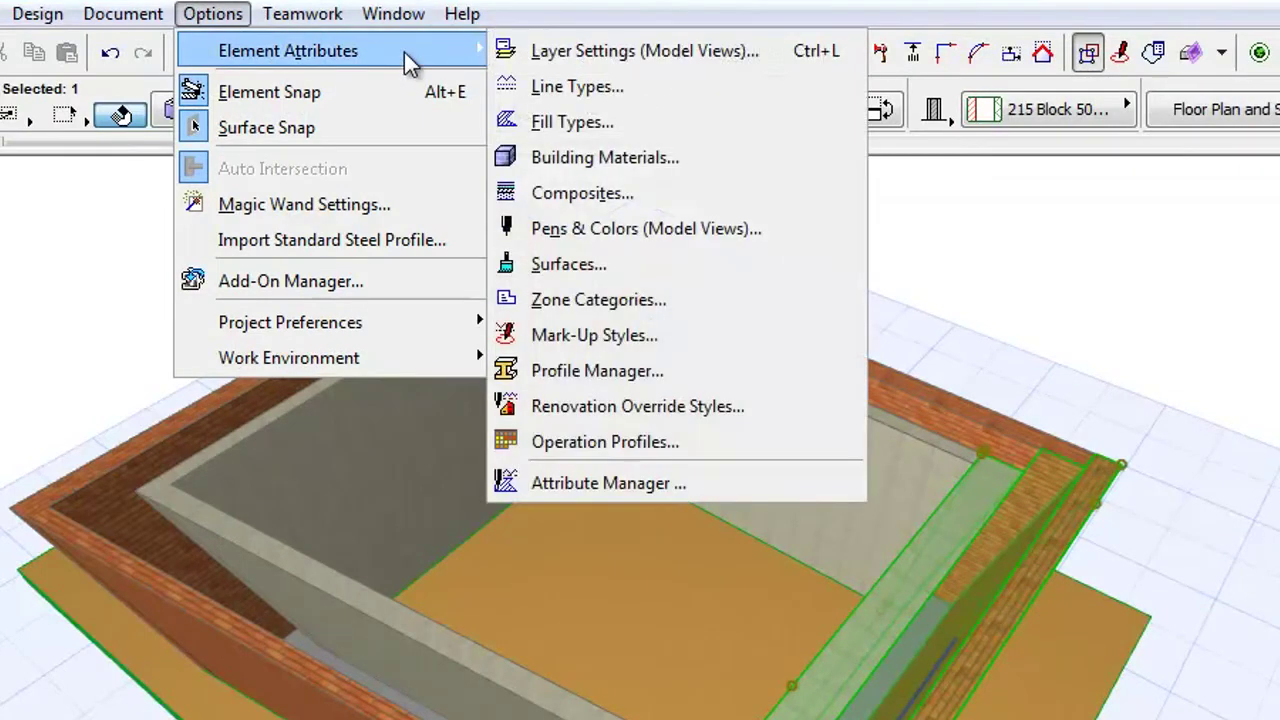
left_click(791, 264)
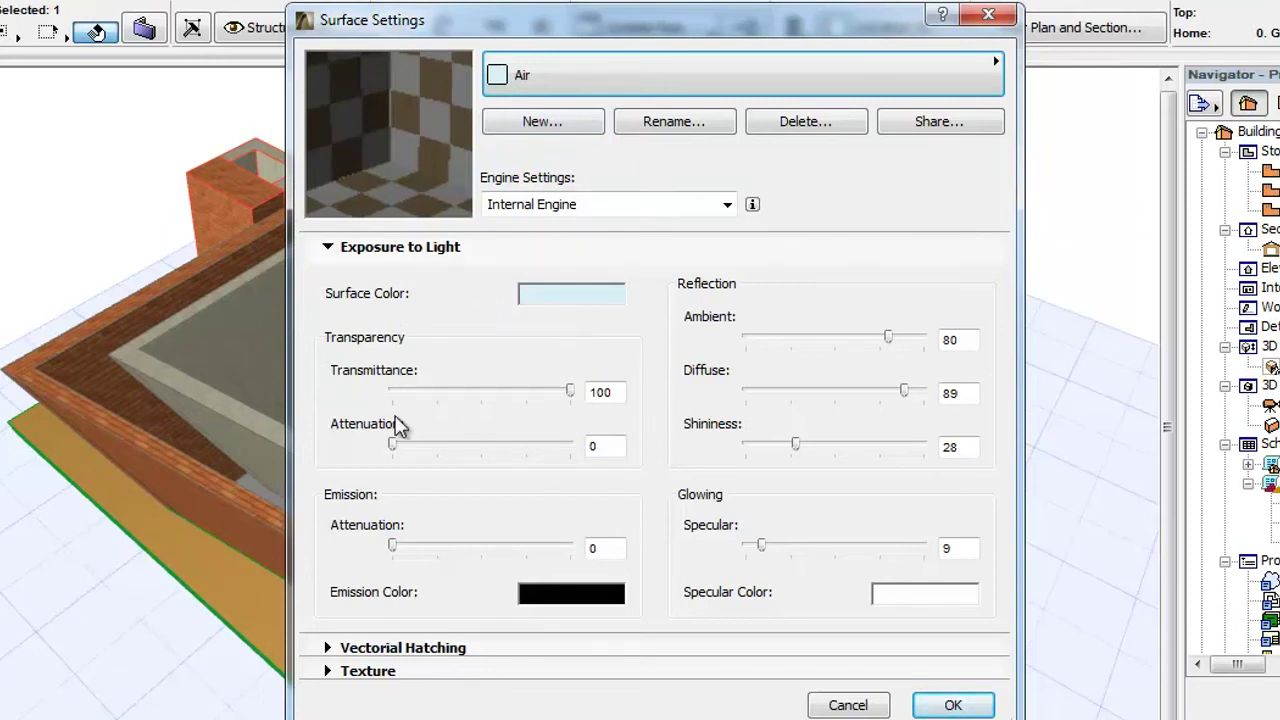
left_click_drag(615, 392, 576, 393)
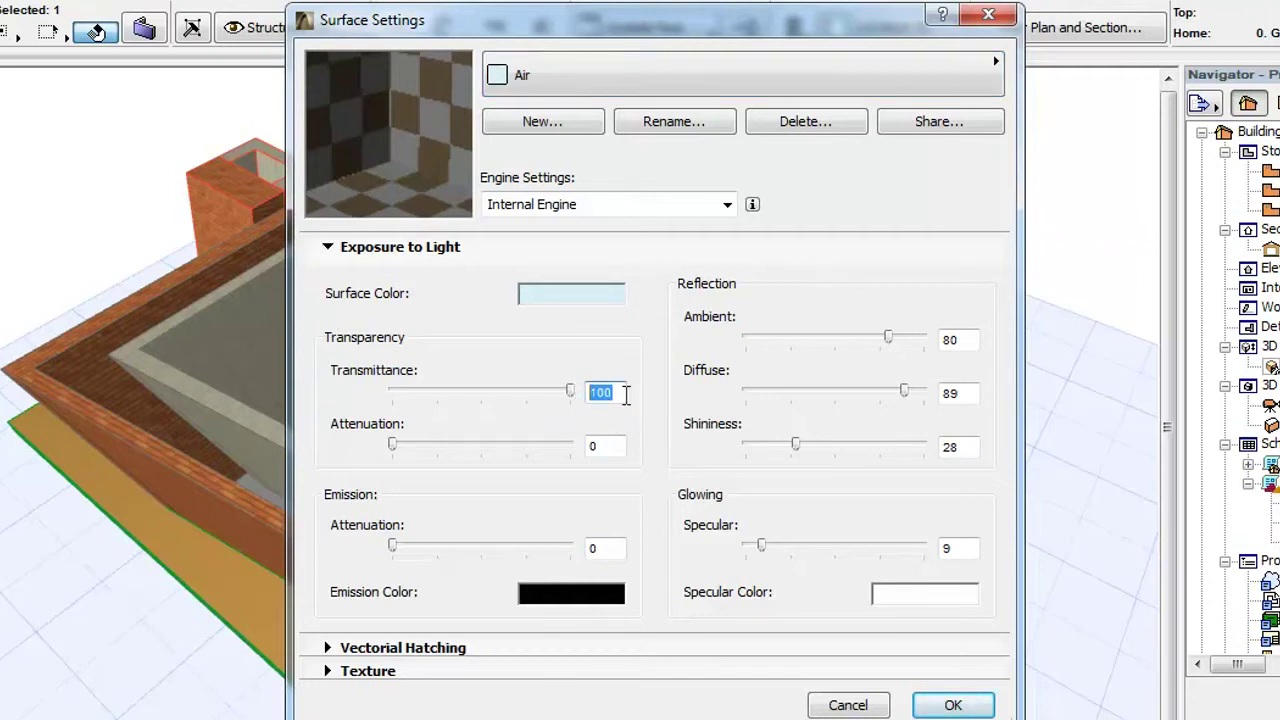
left_click(624, 393)
double_click(610, 392)
type("50")
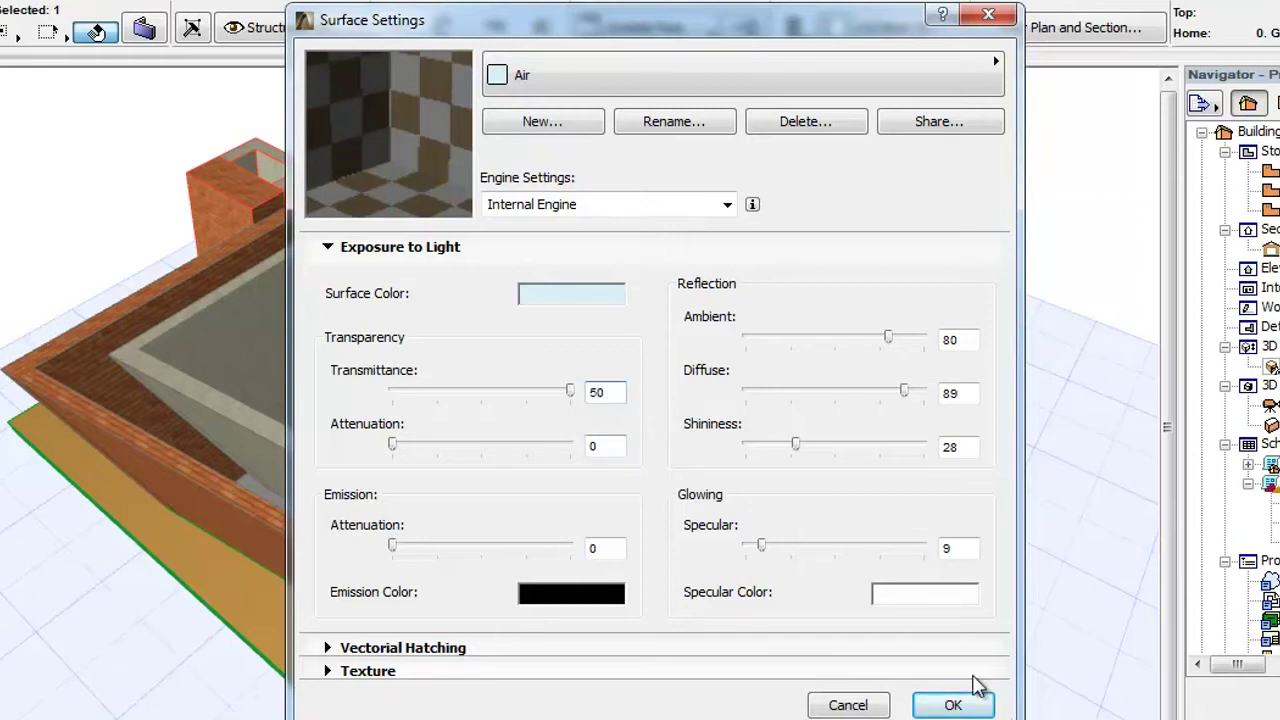
left_click(975, 702)
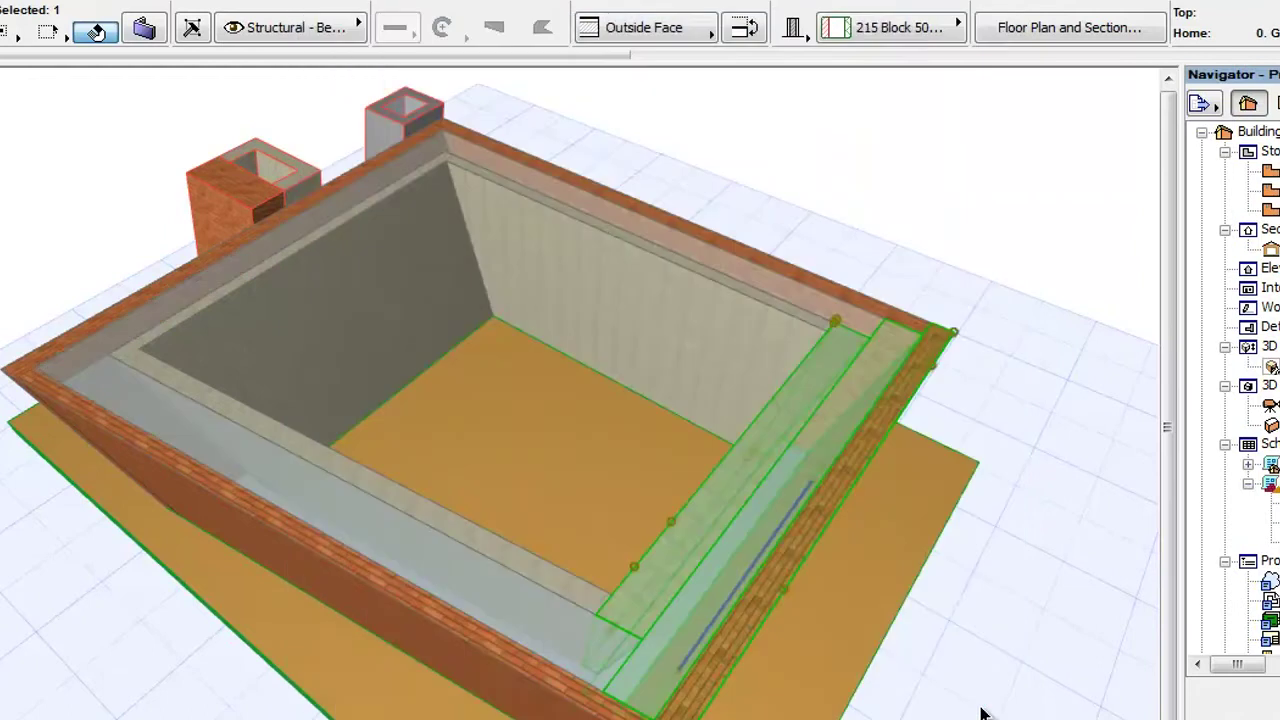
Step: Deselect the wall and lower the Air surface transmittance to 25
left_click(1020, 334)
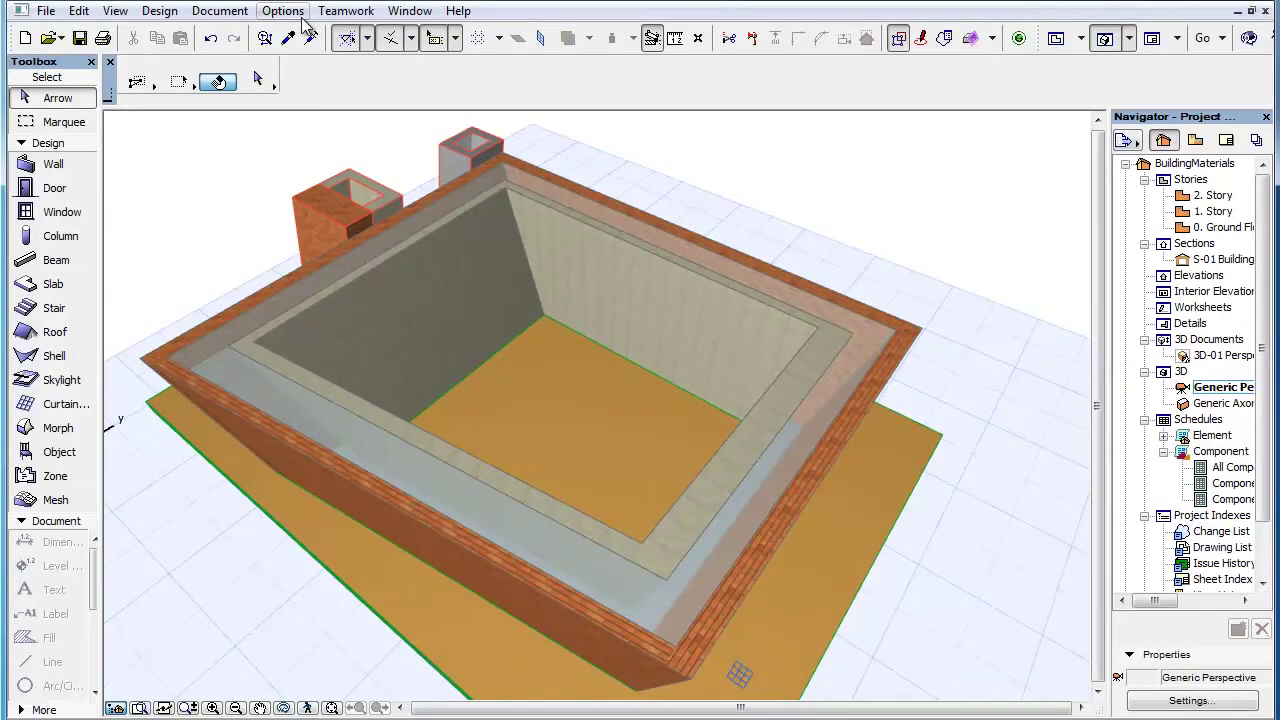
left_click(280, 11)
left_click(688, 180)
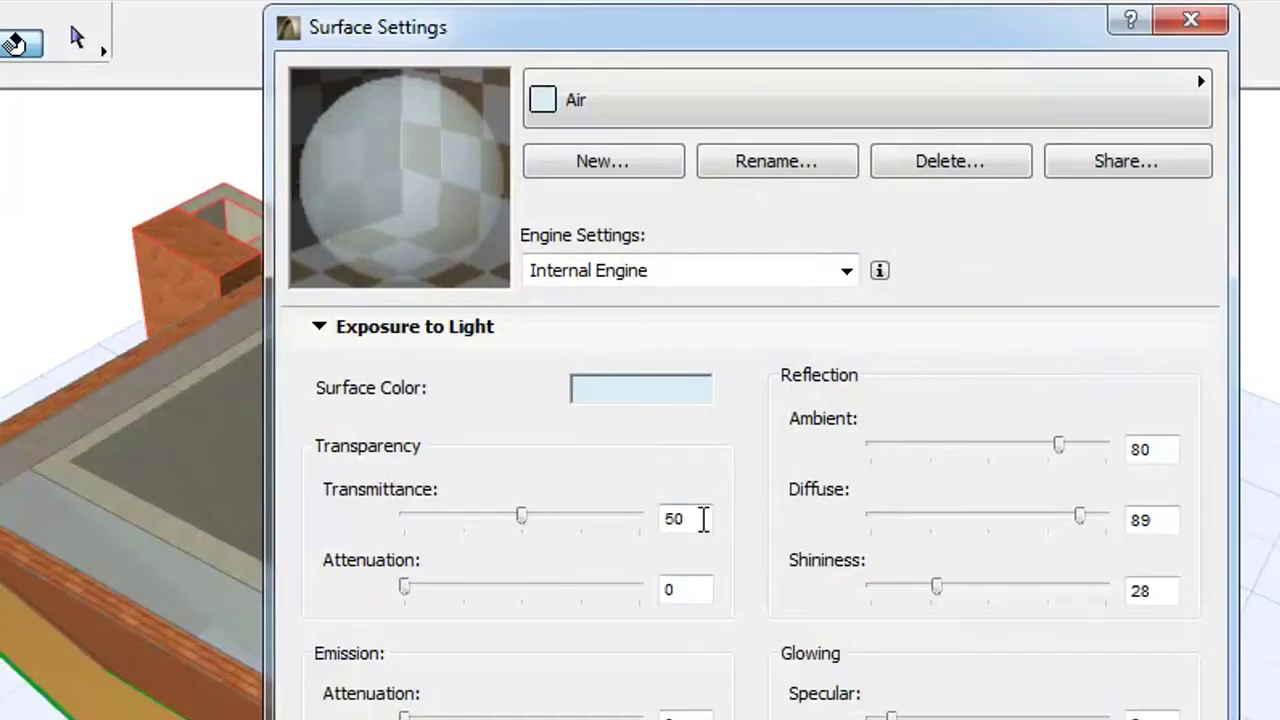
double_click(703, 519)
type("25")
key("Tab")
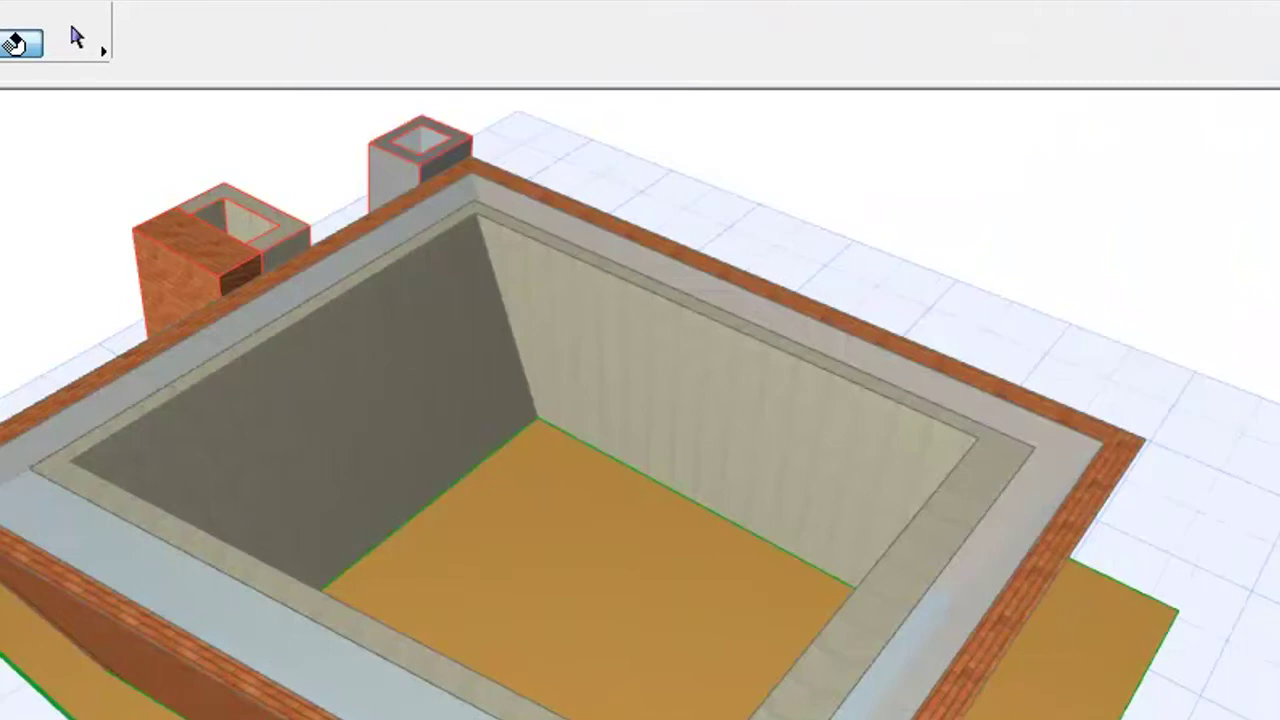
Step: Set the Air surface transmittance to 0 so the air layer turns opaque
left_click(283, 10)
mouse_move(336, 36)
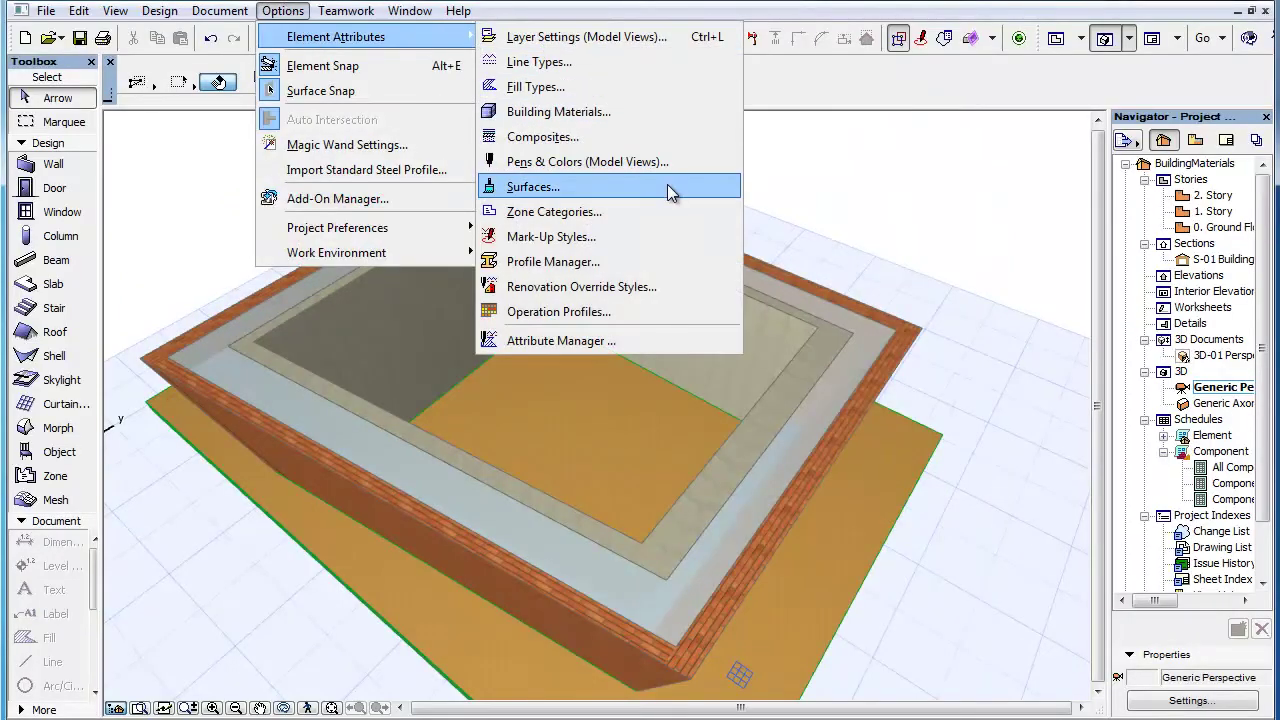
left_click(667, 186)
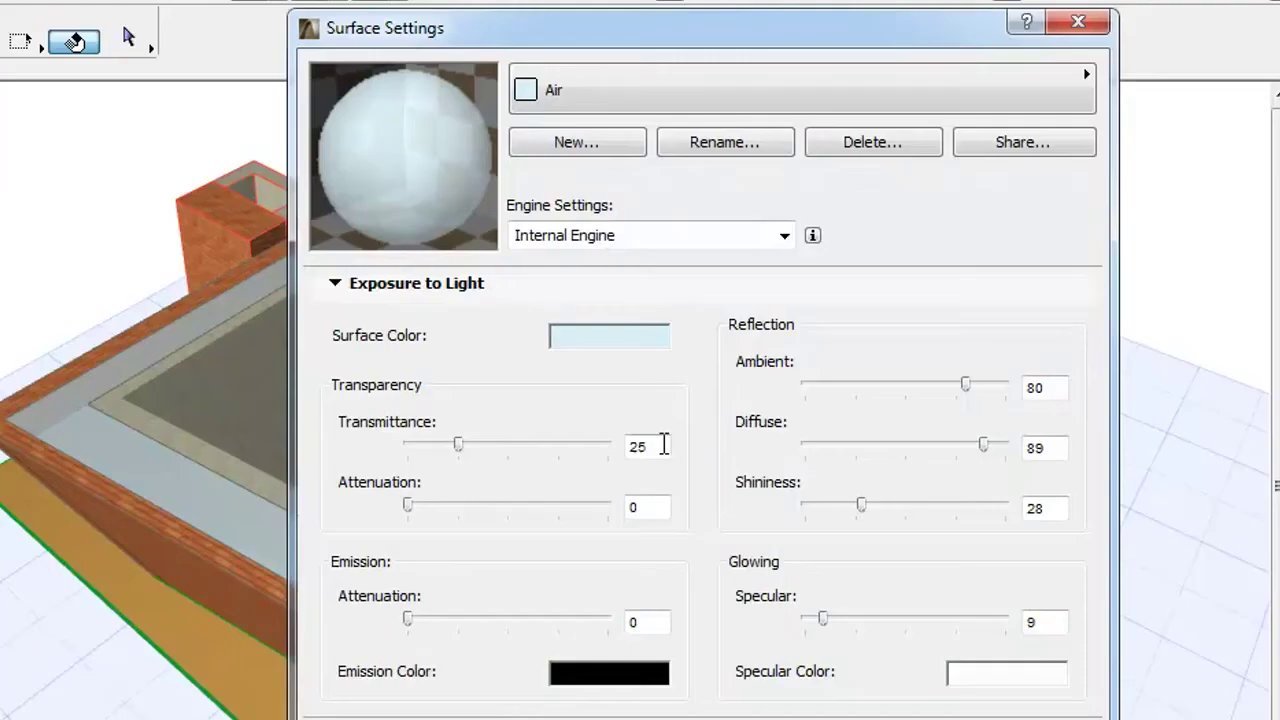
double_click(663, 445)
type("0")
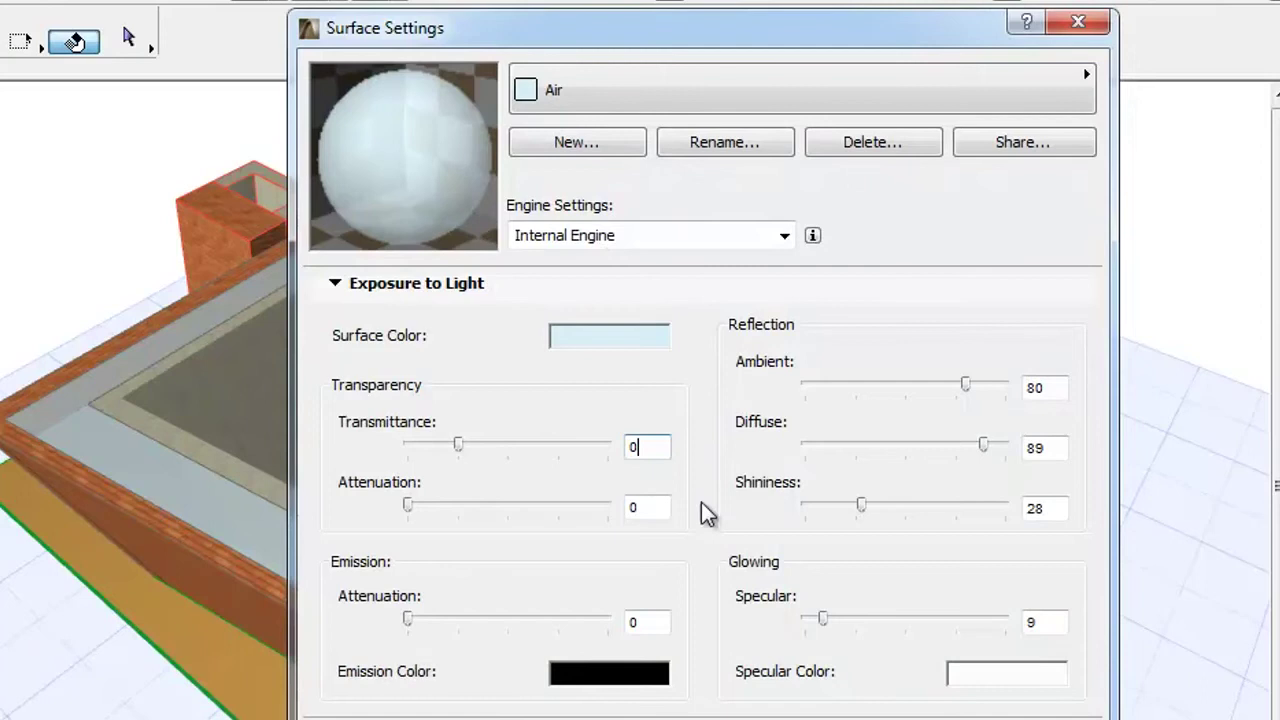
key("Tab")
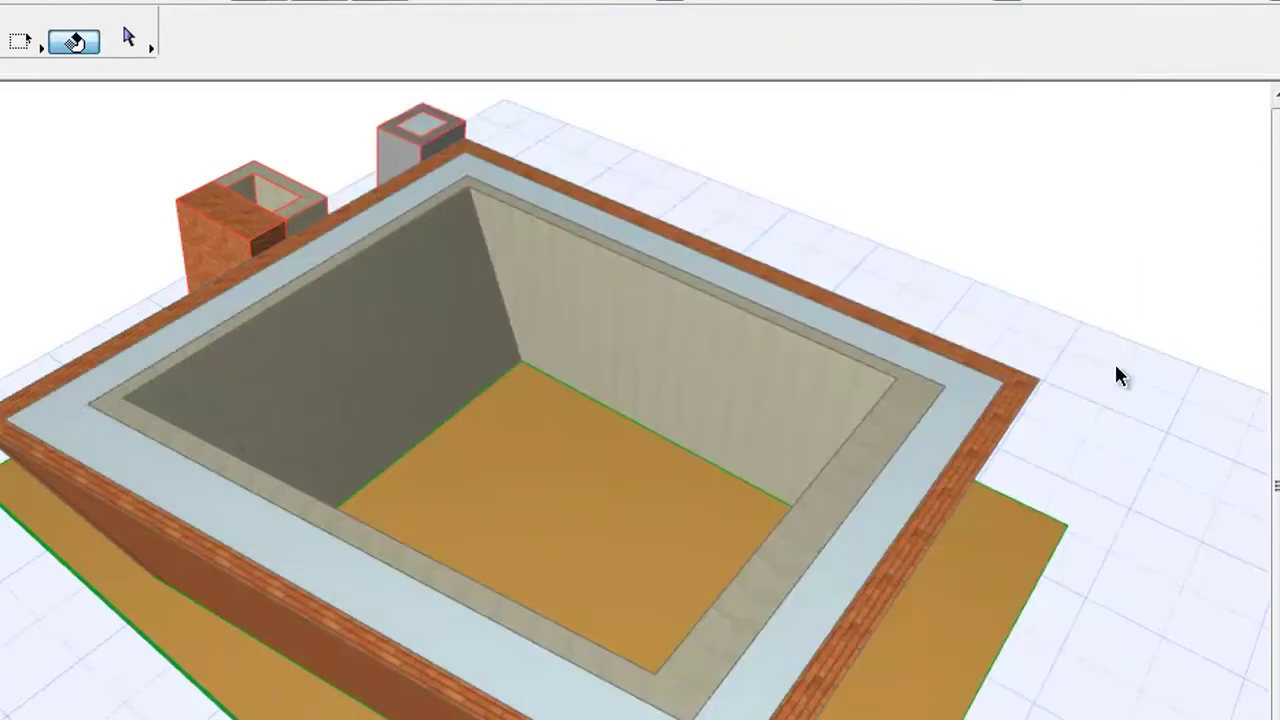
Step: Switch the 3D window's engine to the Internal Engine
right_click(124, 192)
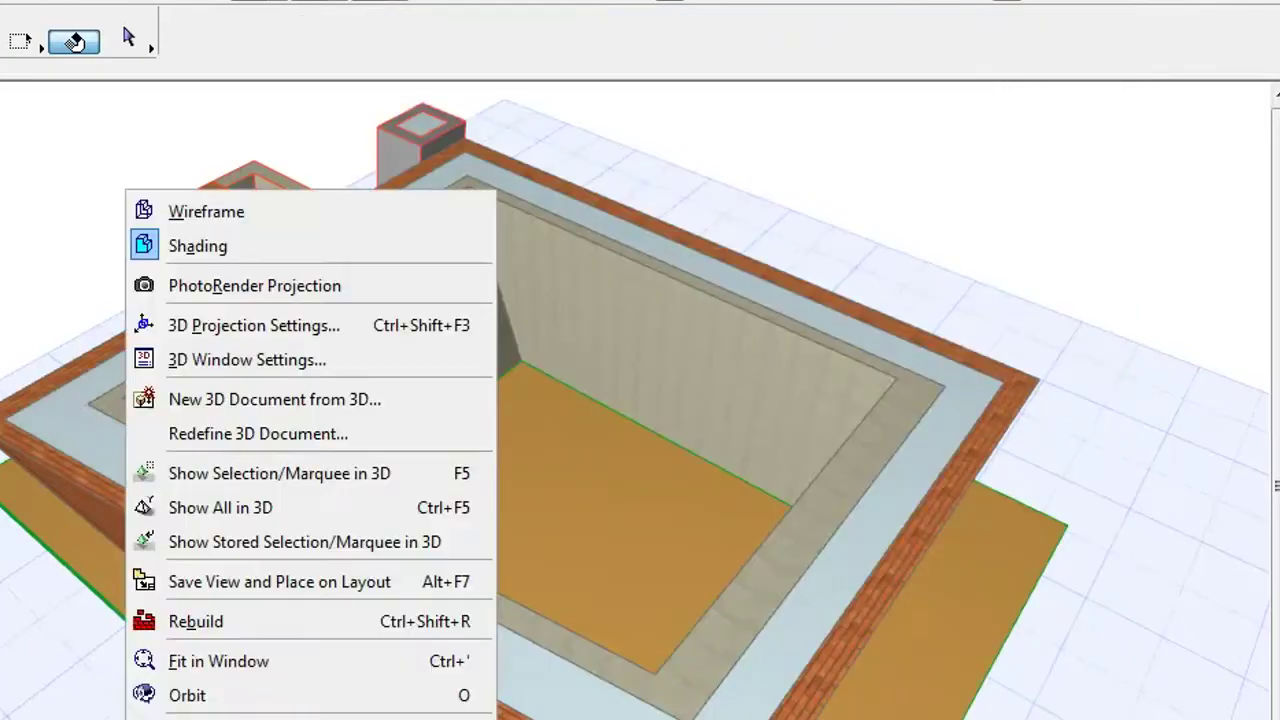
left_click(435, 315)
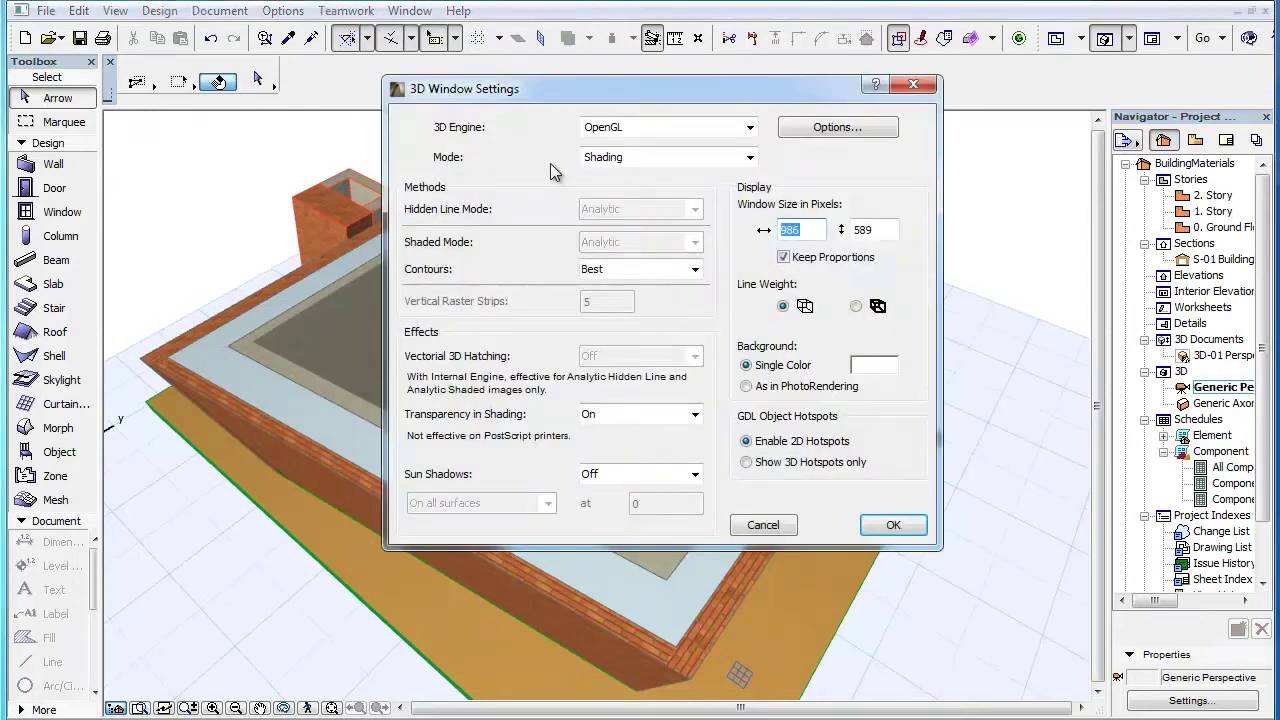
left_click(640, 128)
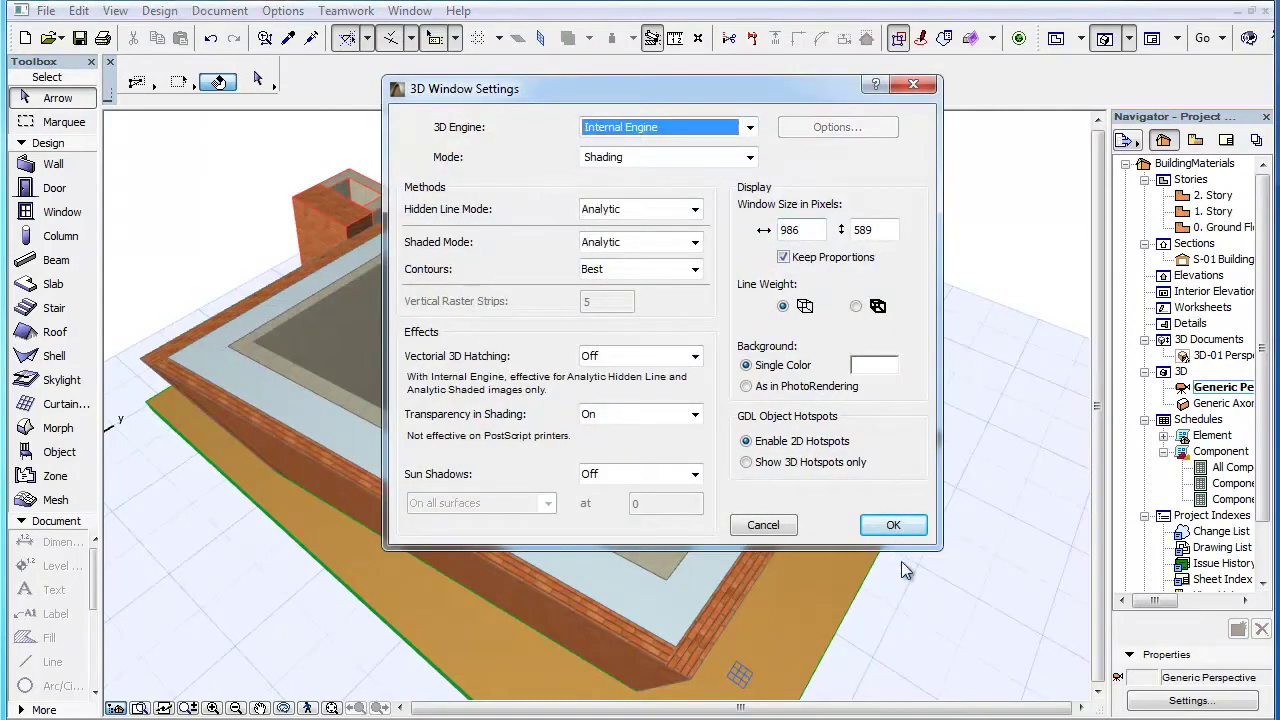
left_click(893, 526)
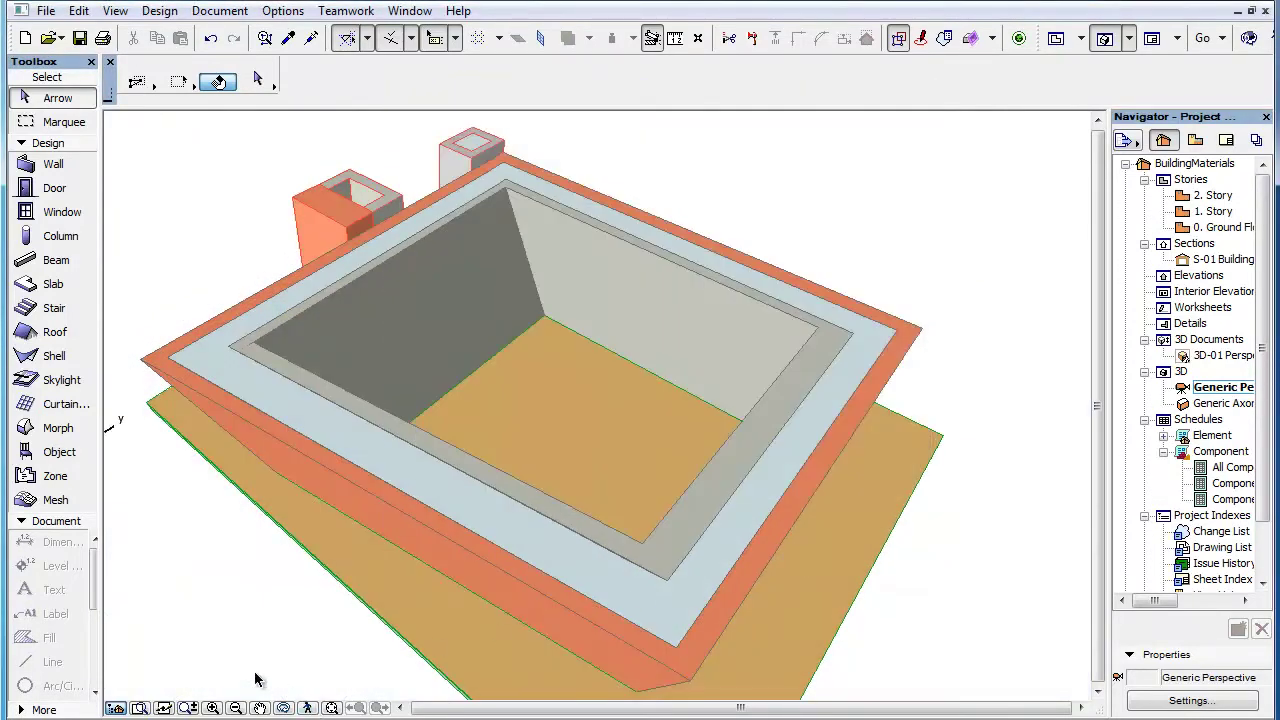
Step: Set the 3D window's engine back to OpenGL for textured shading
right_click(255, 679)
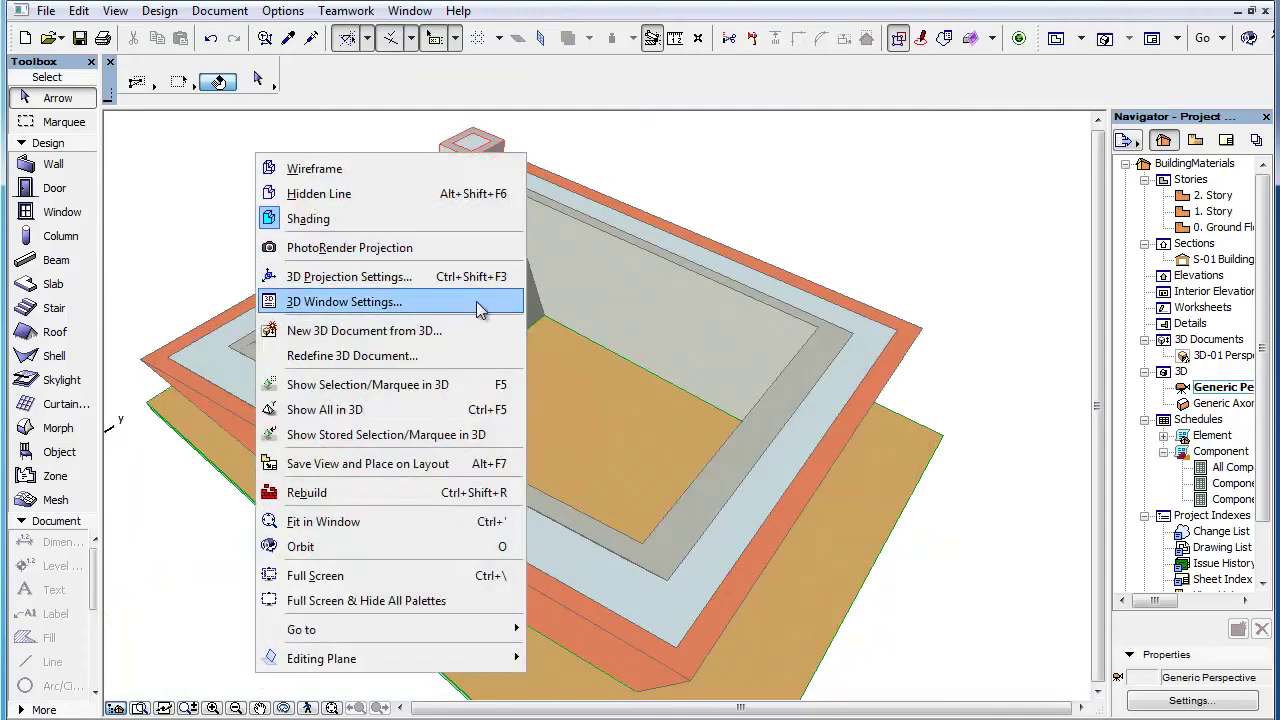
left_click(475, 299)
left_click(700, 127)
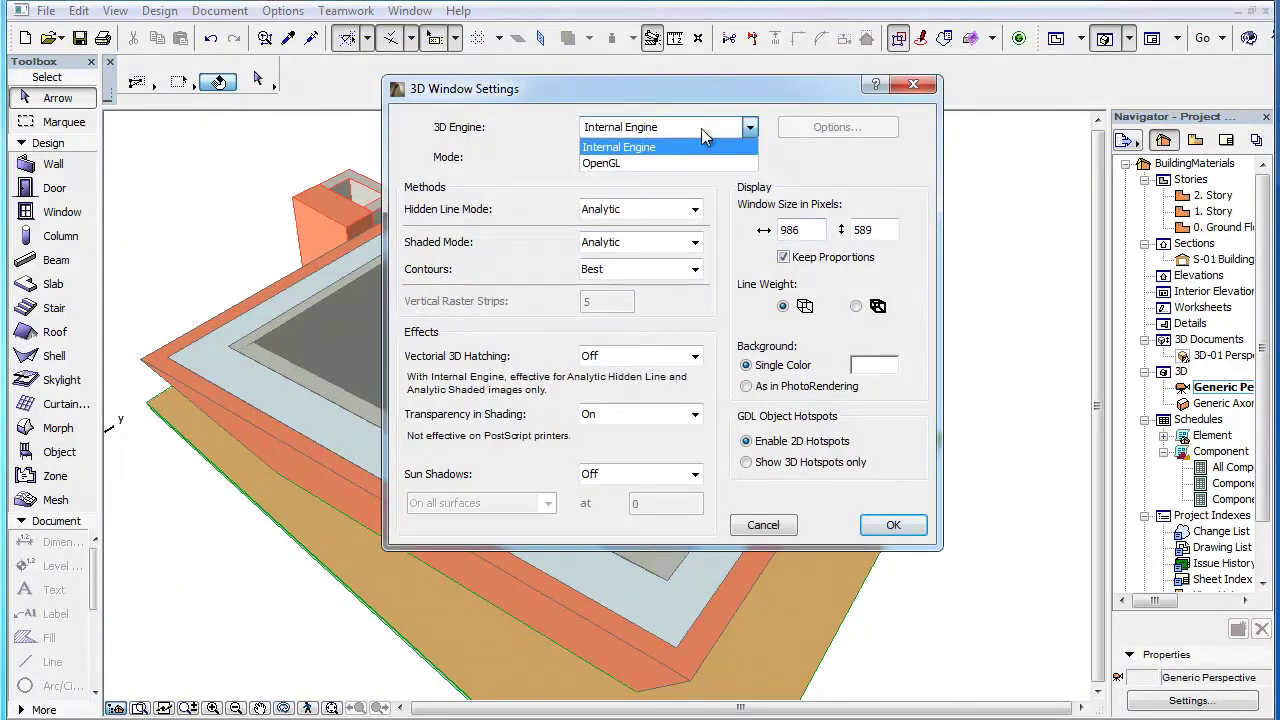
left_click(721, 162)
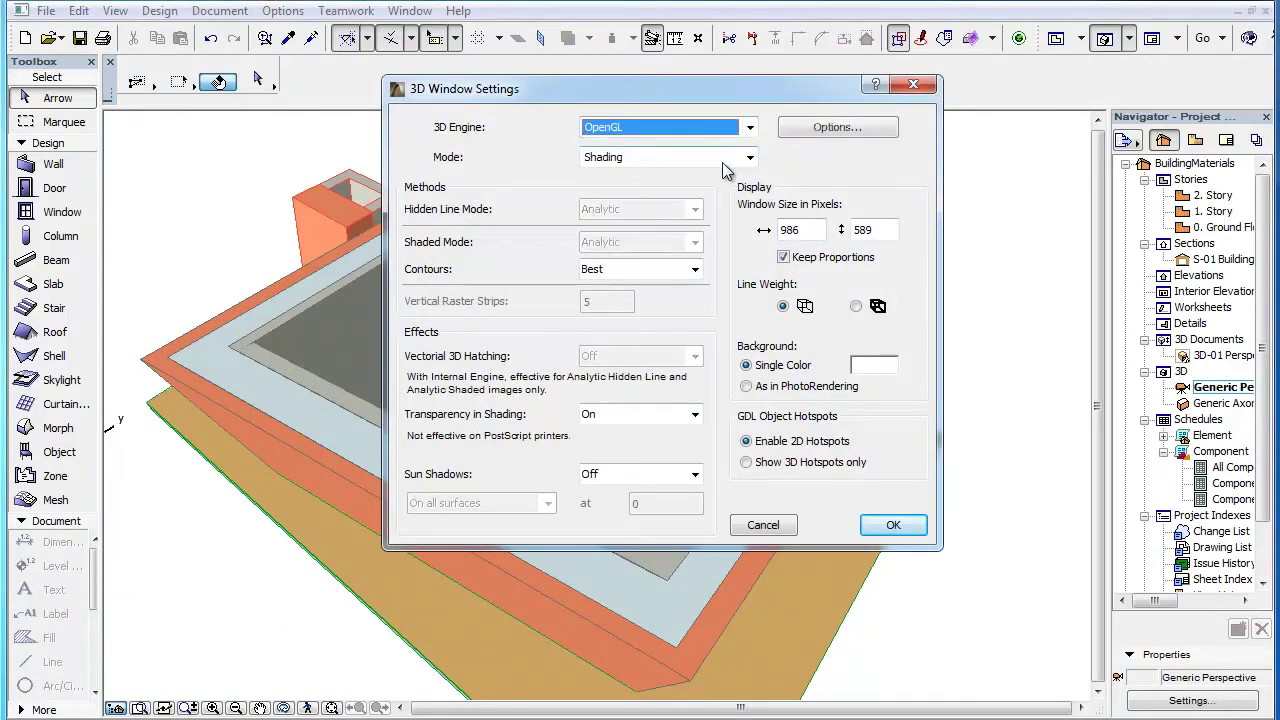
left_click(916, 533)
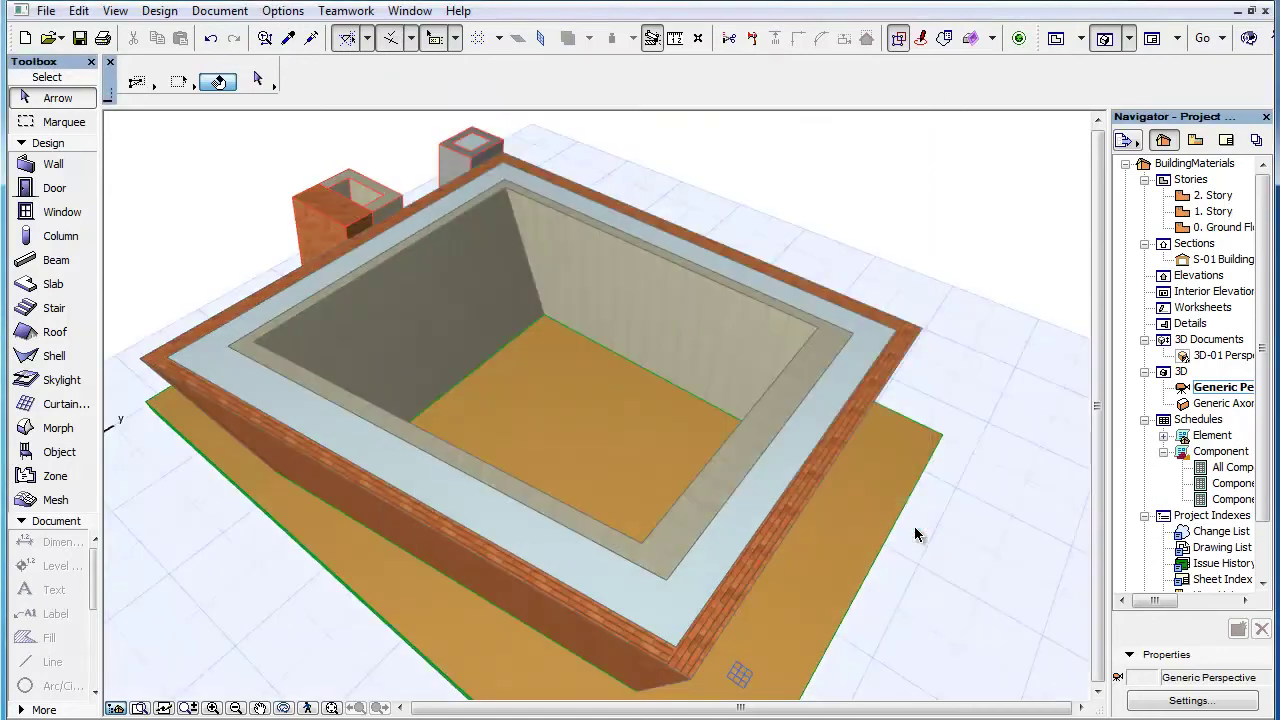
right_click(254, 686)
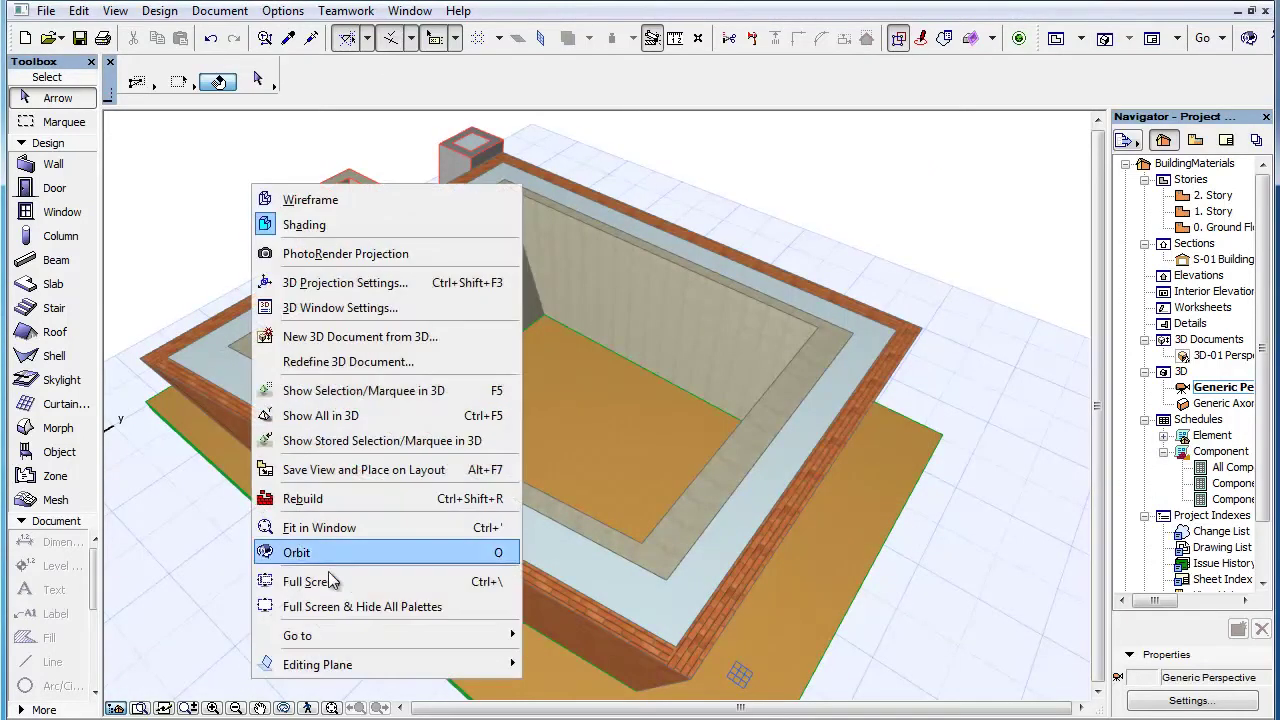
left_click(410, 307)
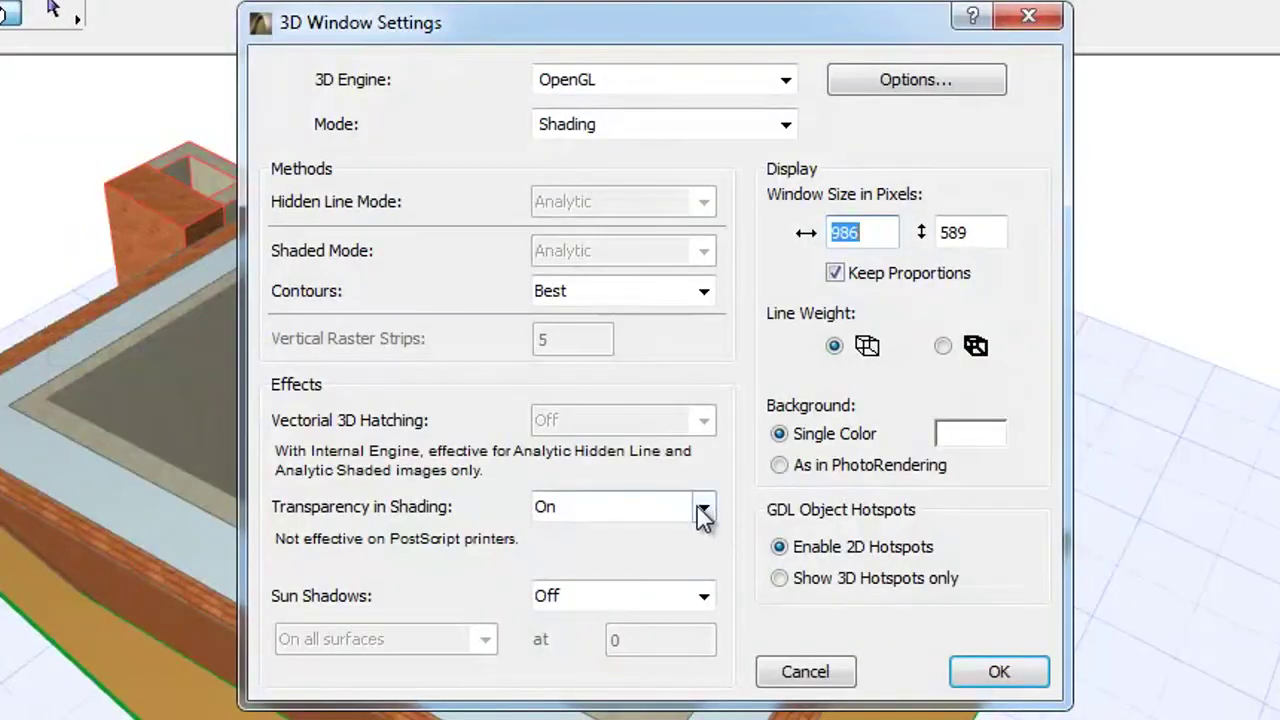
left_click(703, 507)
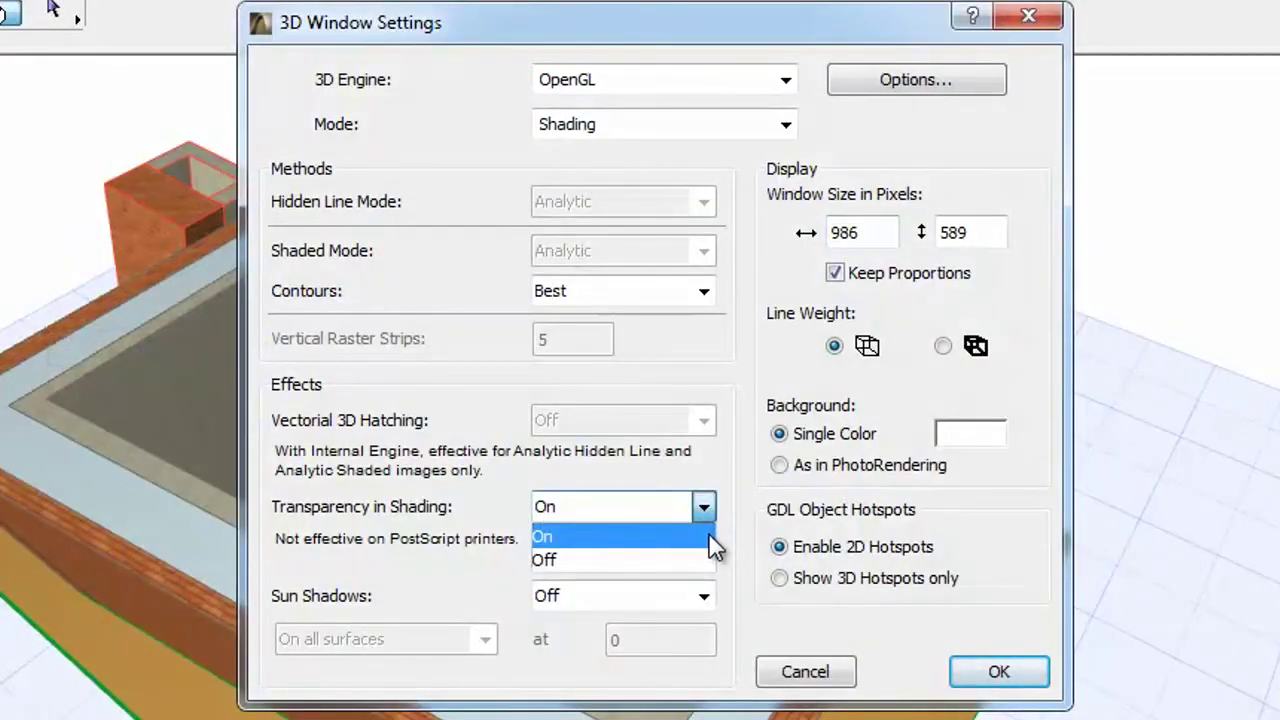
left_click(708, 536)
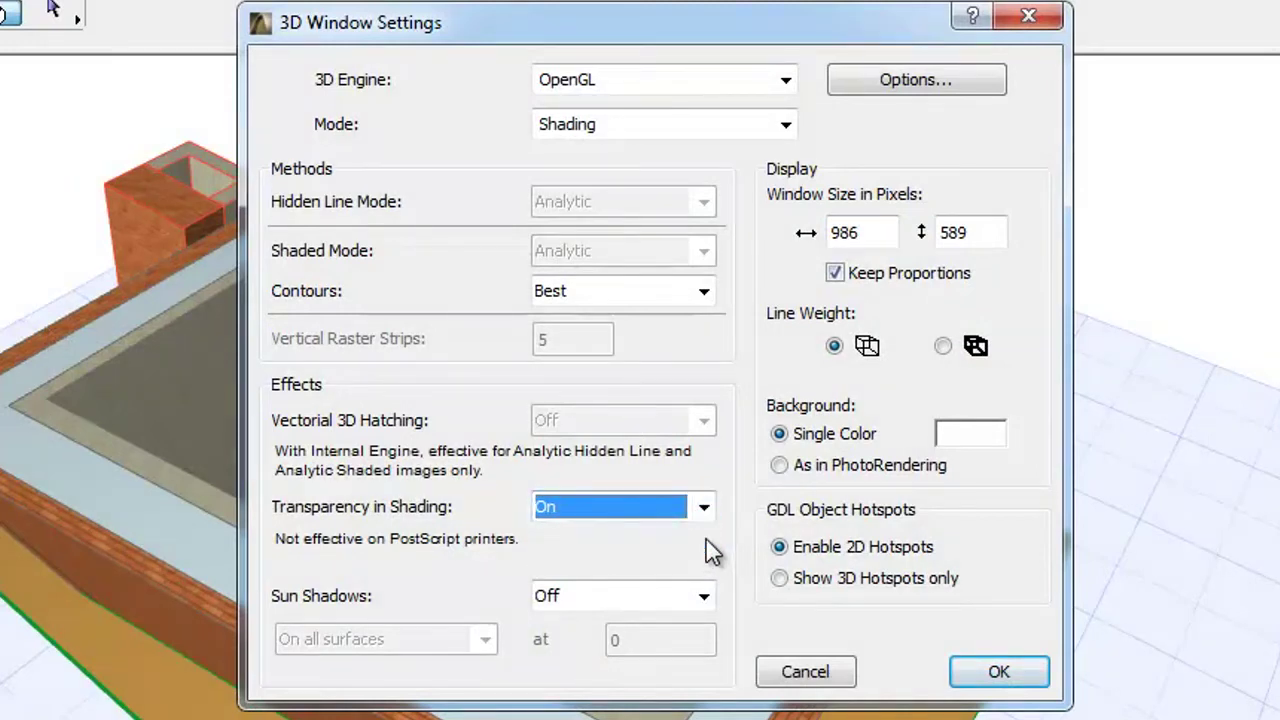
left_click(1034, 677)
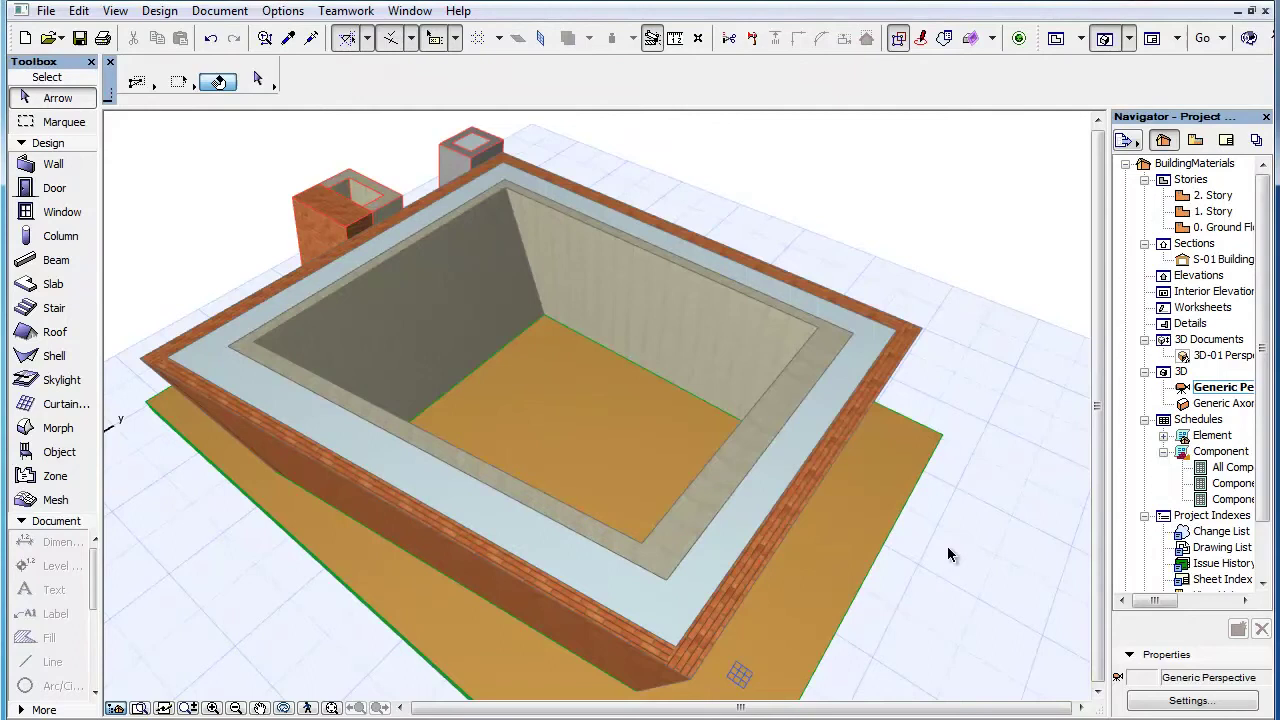
Step: Open 3D-01 Perspective from the Navigator and enter 50 as the Air surface transmittance
left_click(1226, 357)
double_click(1228, 357)
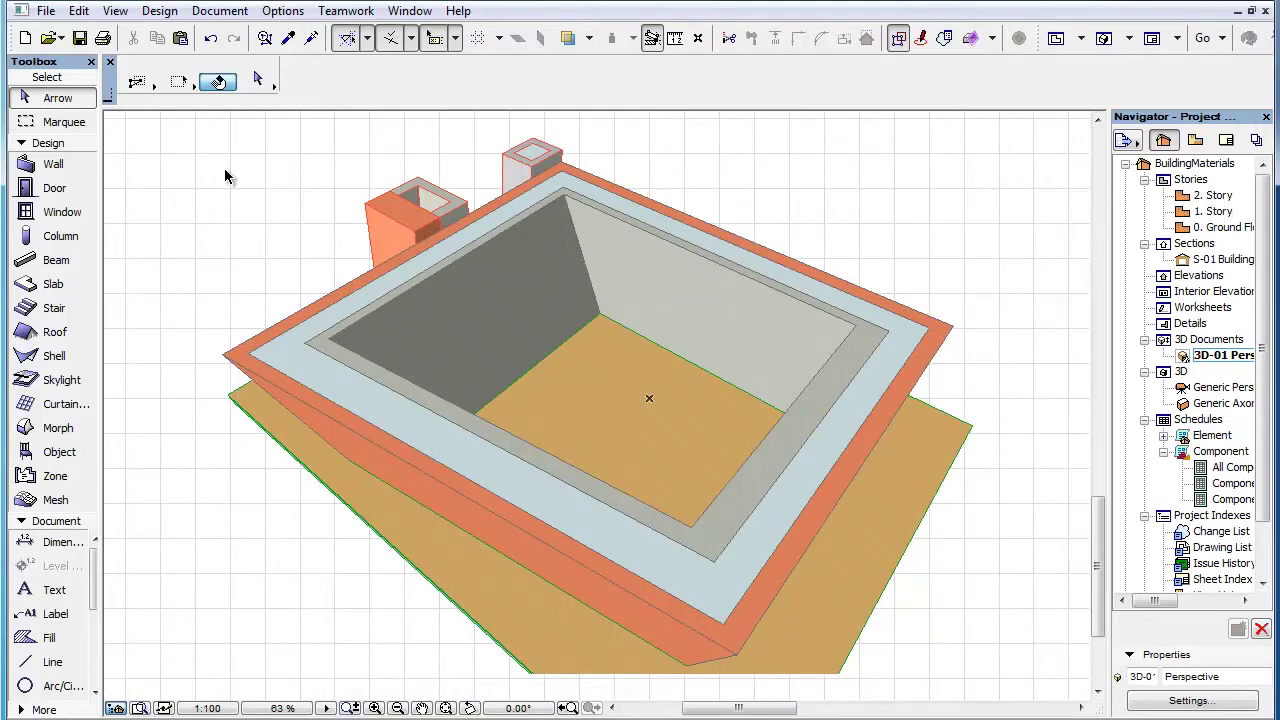
left_click(283, 10)
mouse_move(335, 37)
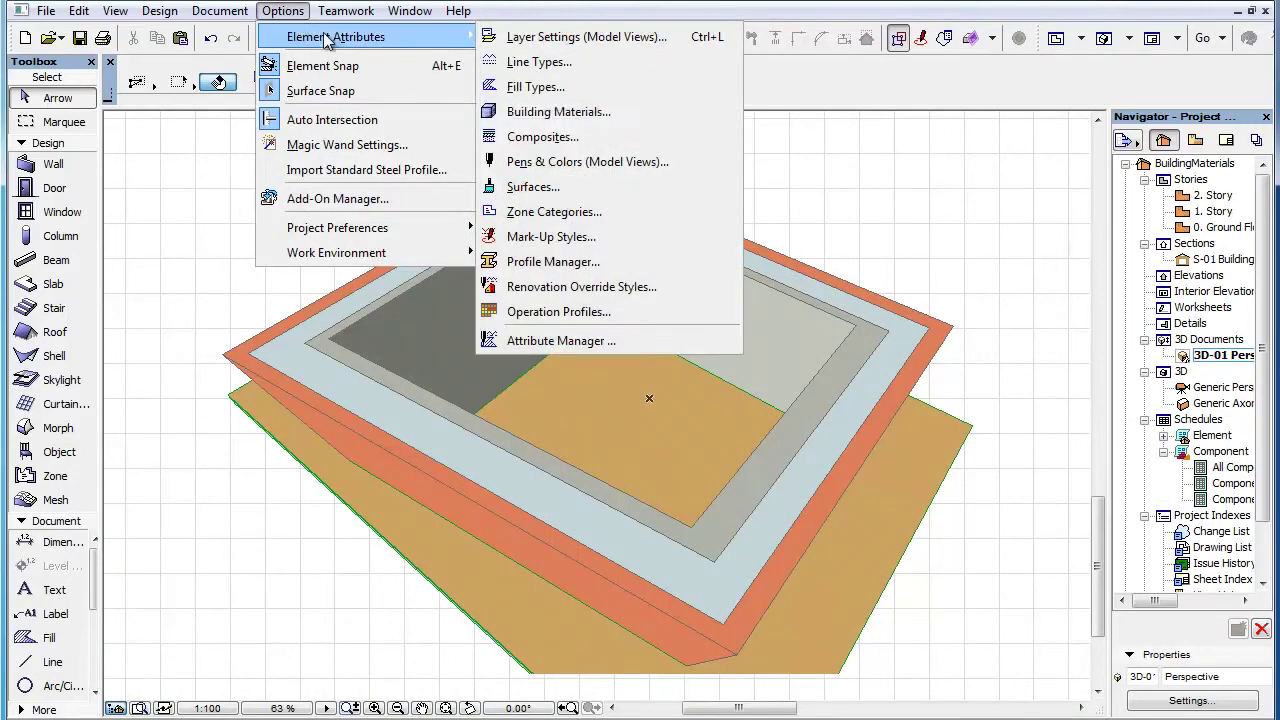
left_click(693, 184)
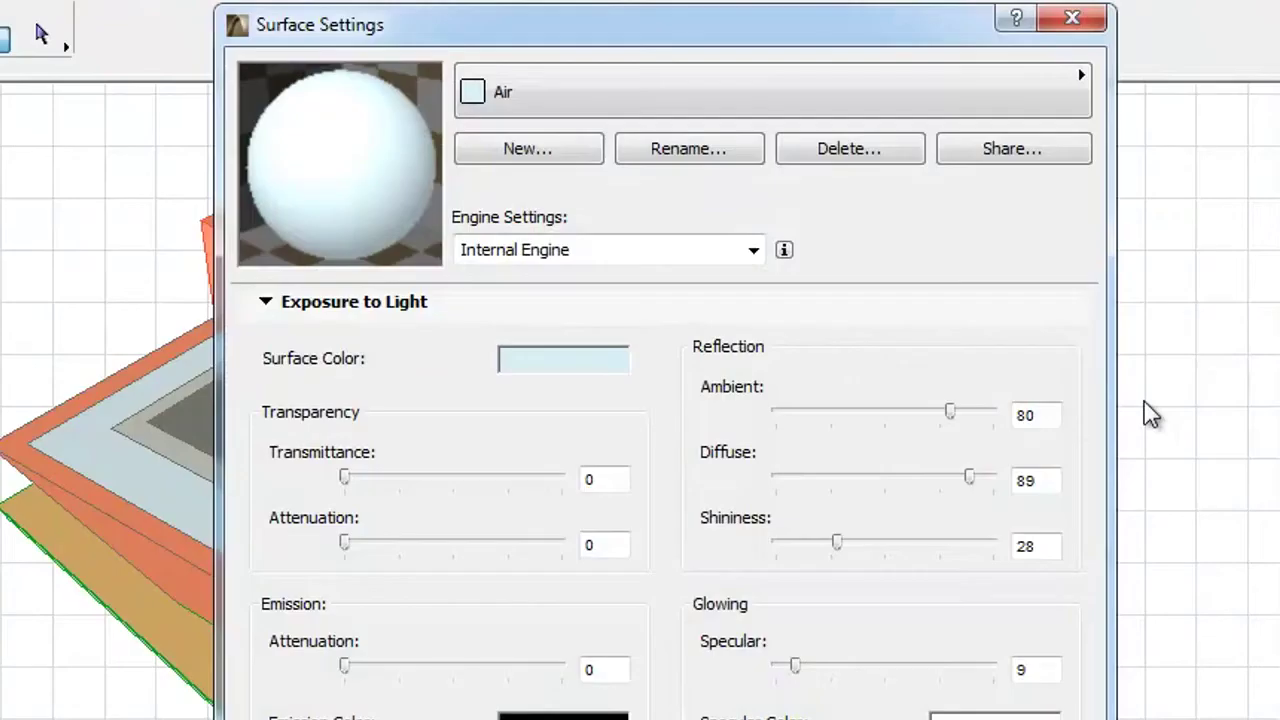
left_click_drag(626, 478, 557, 478)
type("5")
type("0")
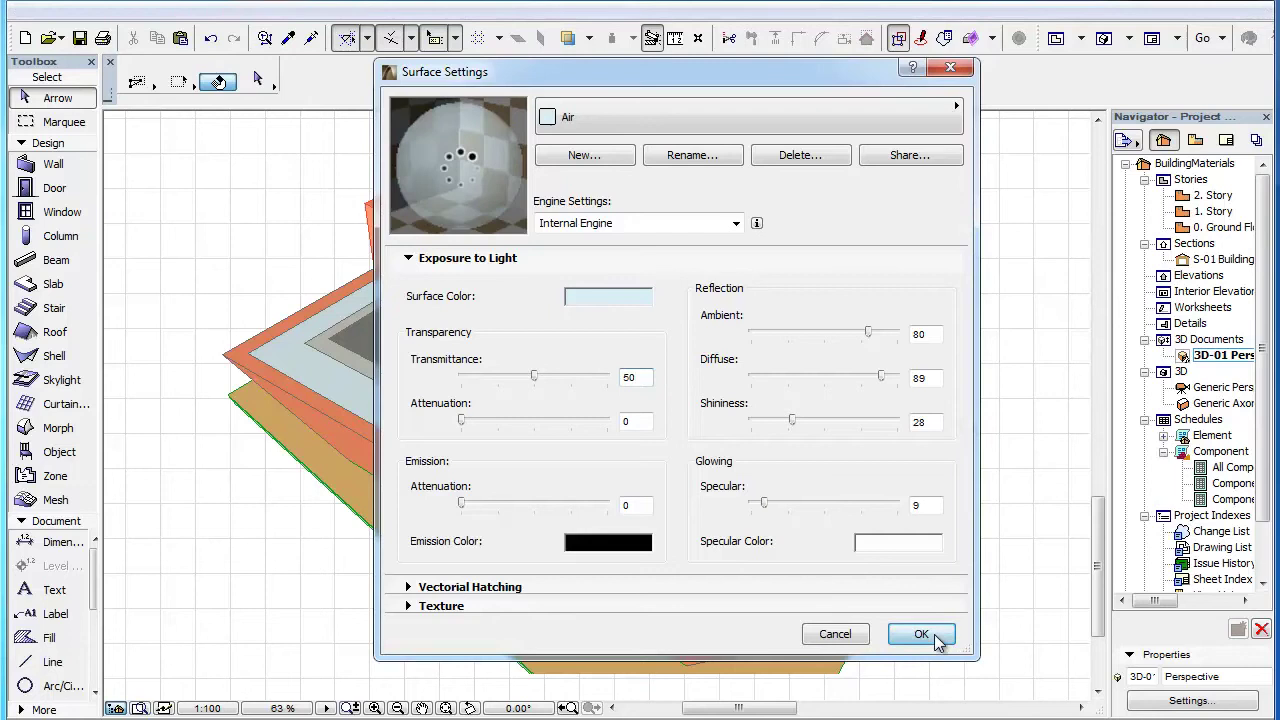
left_click(938, 642)
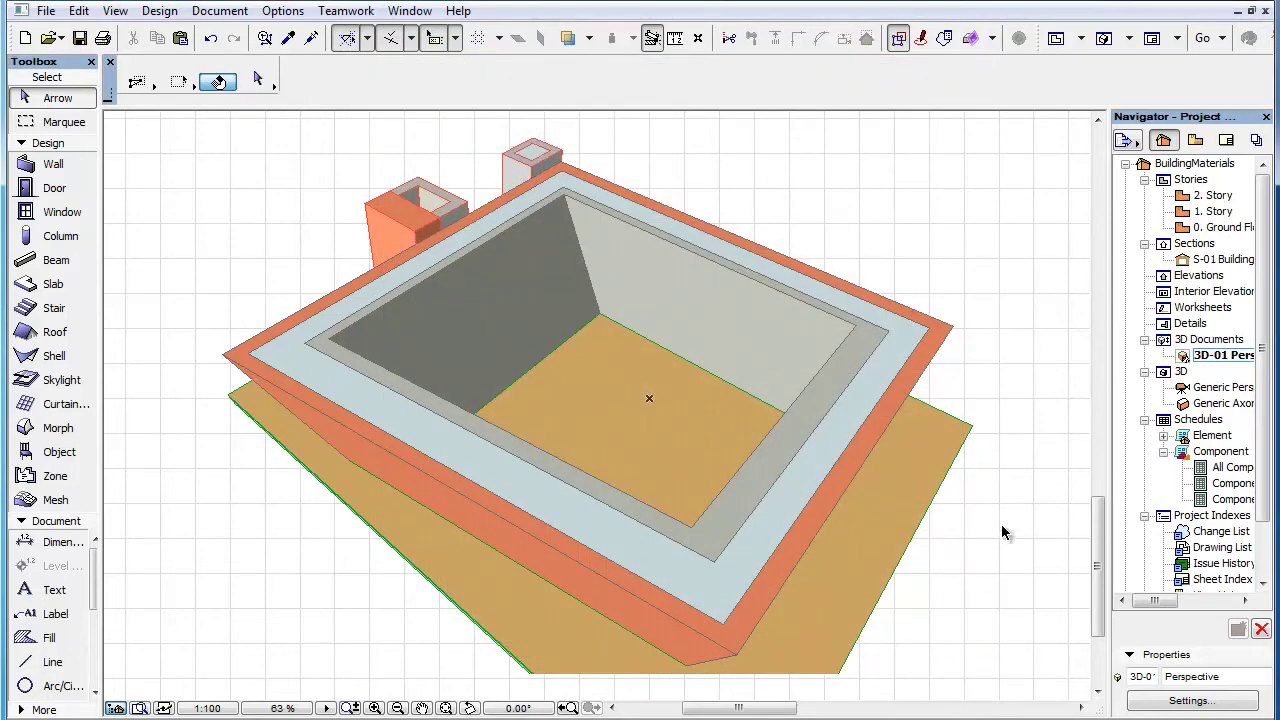
Step: Review the Air surface settings, leaving its transmittance at 51
left_click(283, 10)
mouse_move(336, 37)
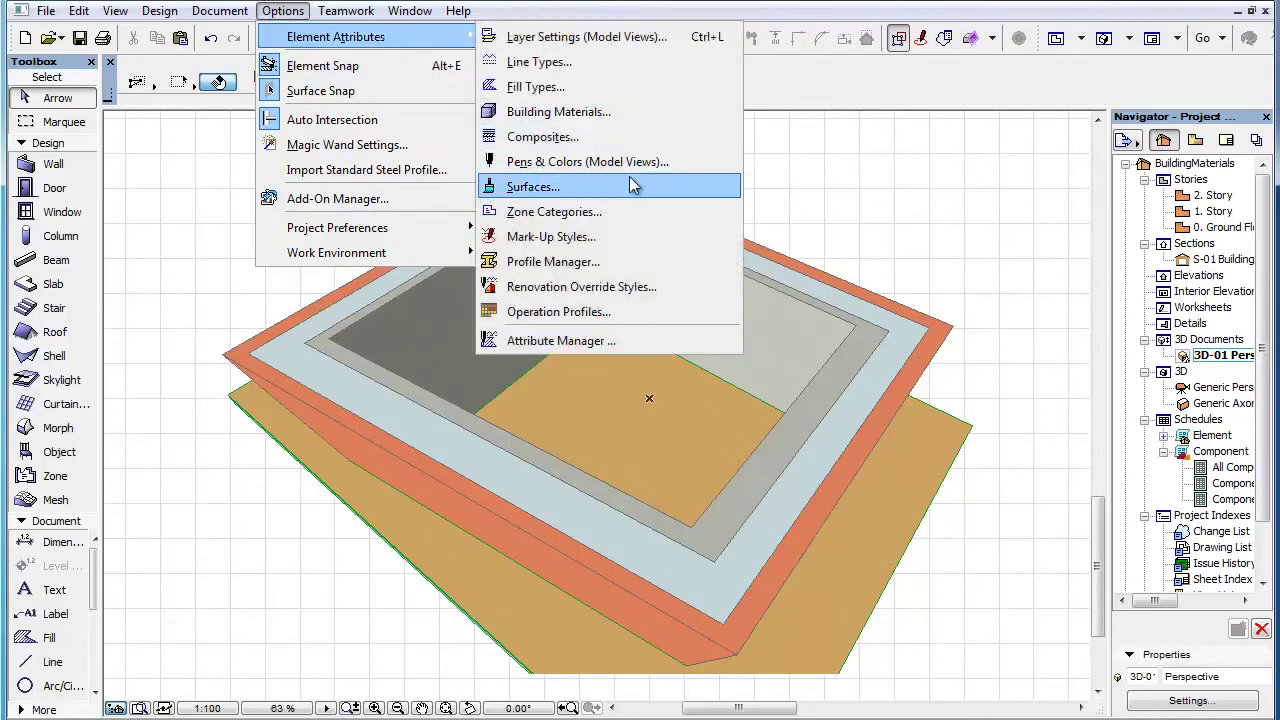
left_click(633, 190)
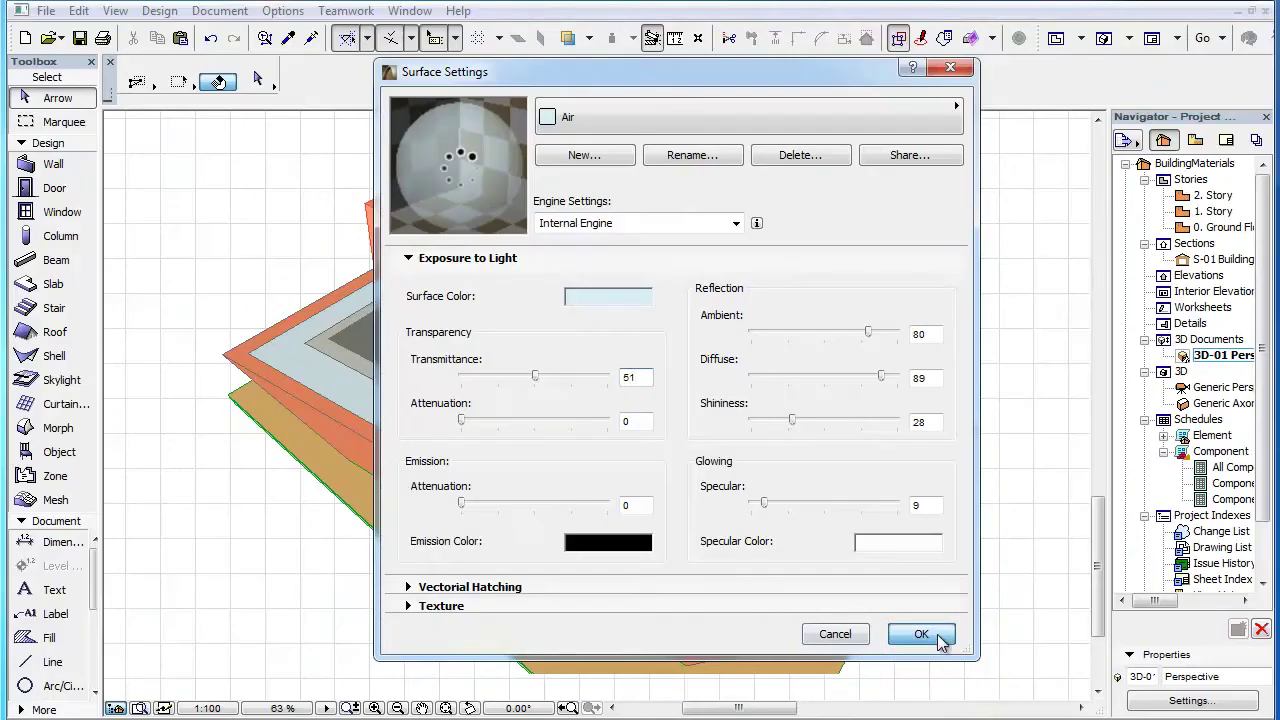
left_click(912, 634)
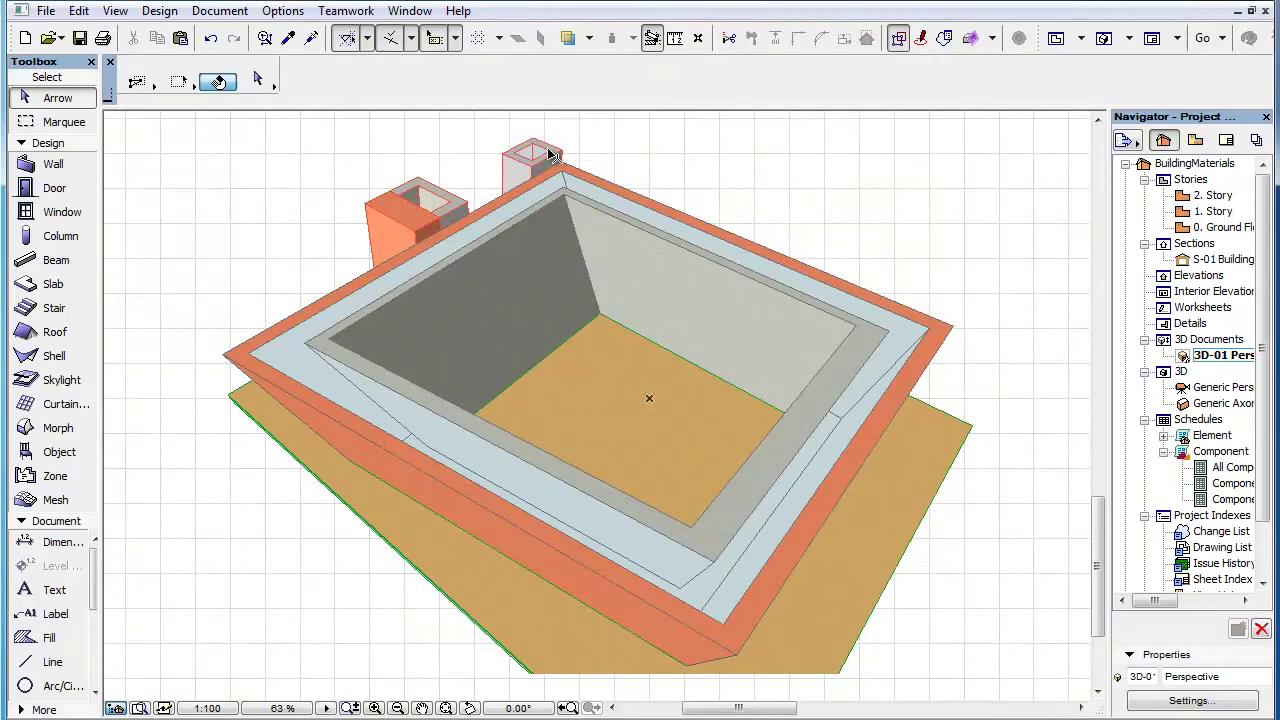
Step: Replace the Air surface transmittance of 51 with 99
left_click(283, 10)
mouse_move(336, 36)
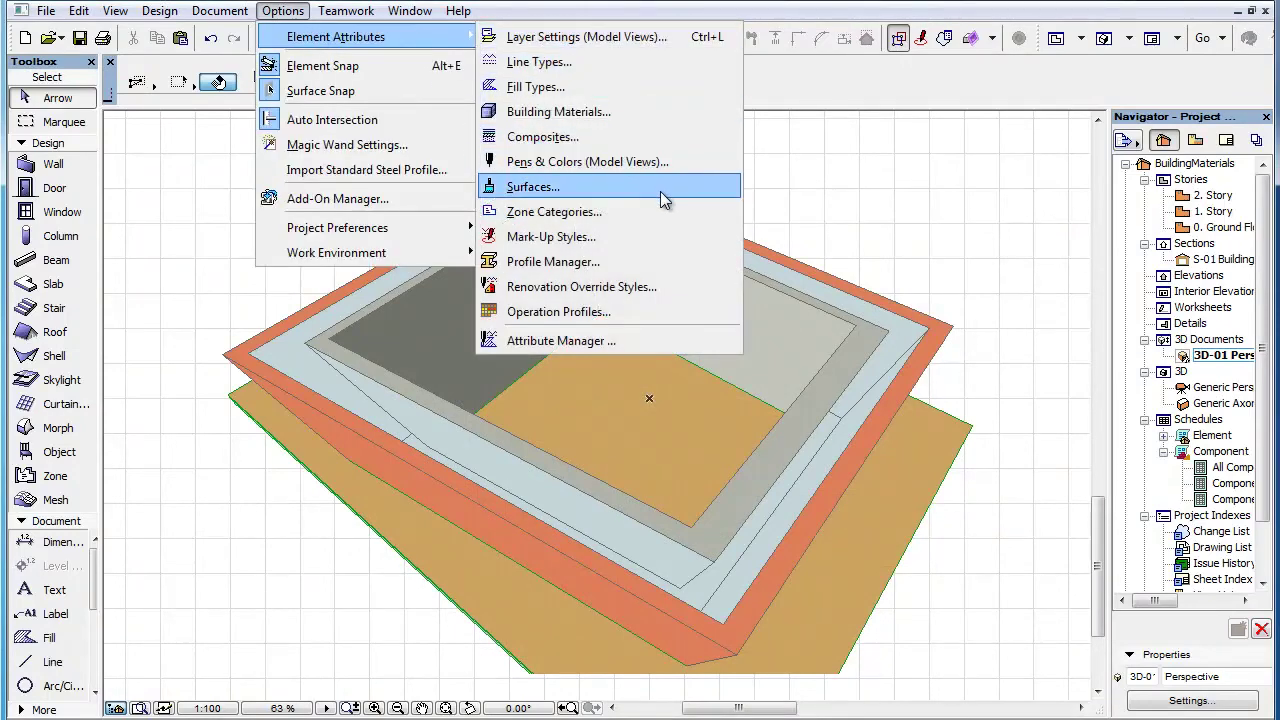
left_click(665, 188)
double_click(604, 509)
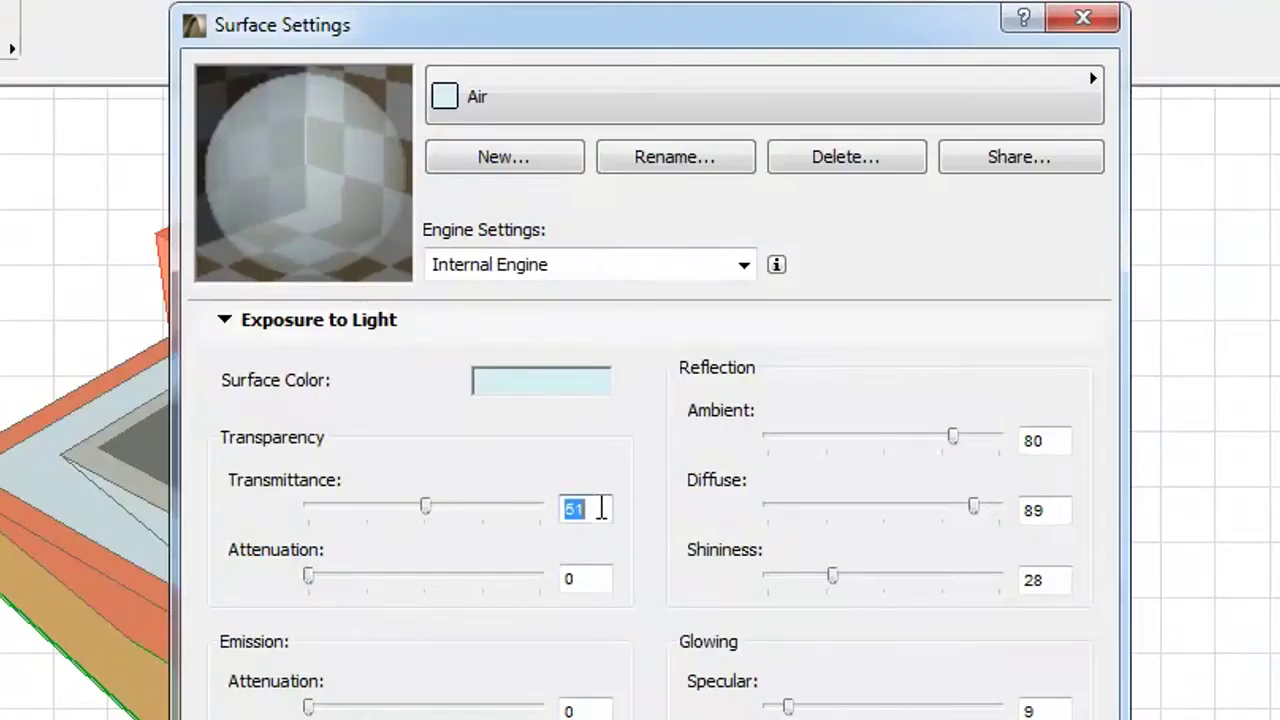
type("99")
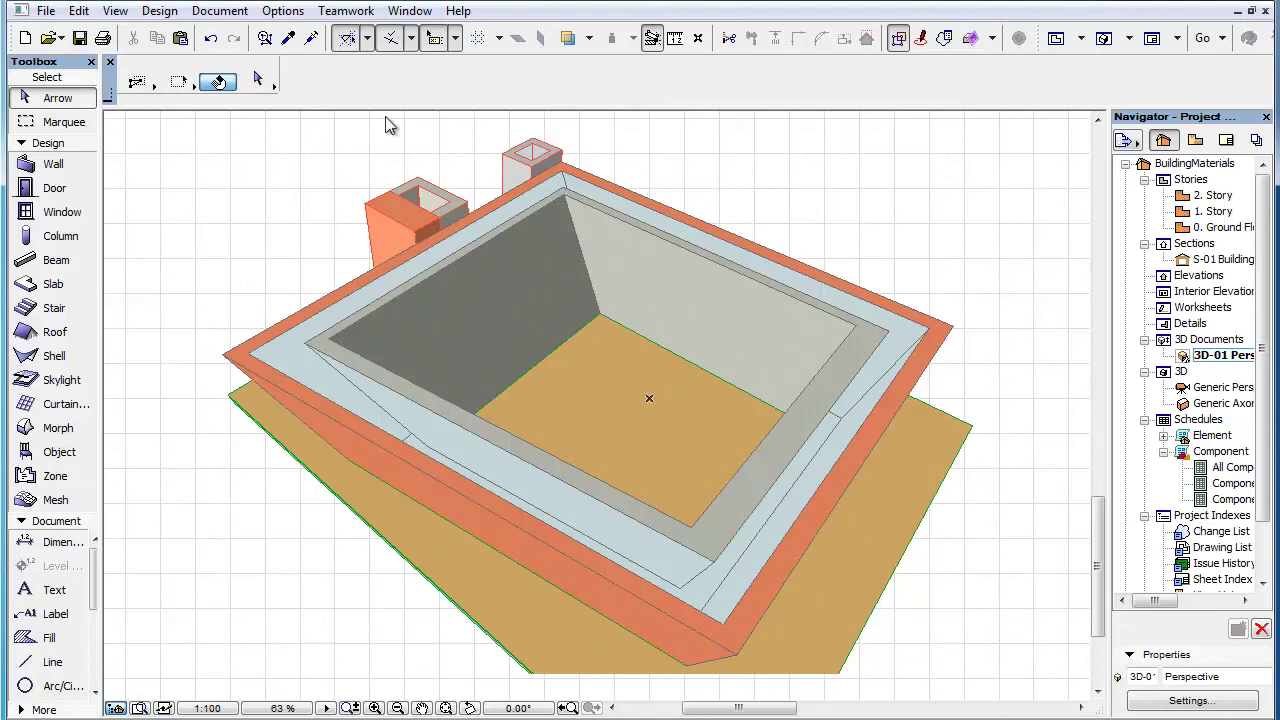
Step: Raise the Air surface transmittance to 100, removing the light-blue air layer
left_click(283, 11)
mouse_move(336, 37)
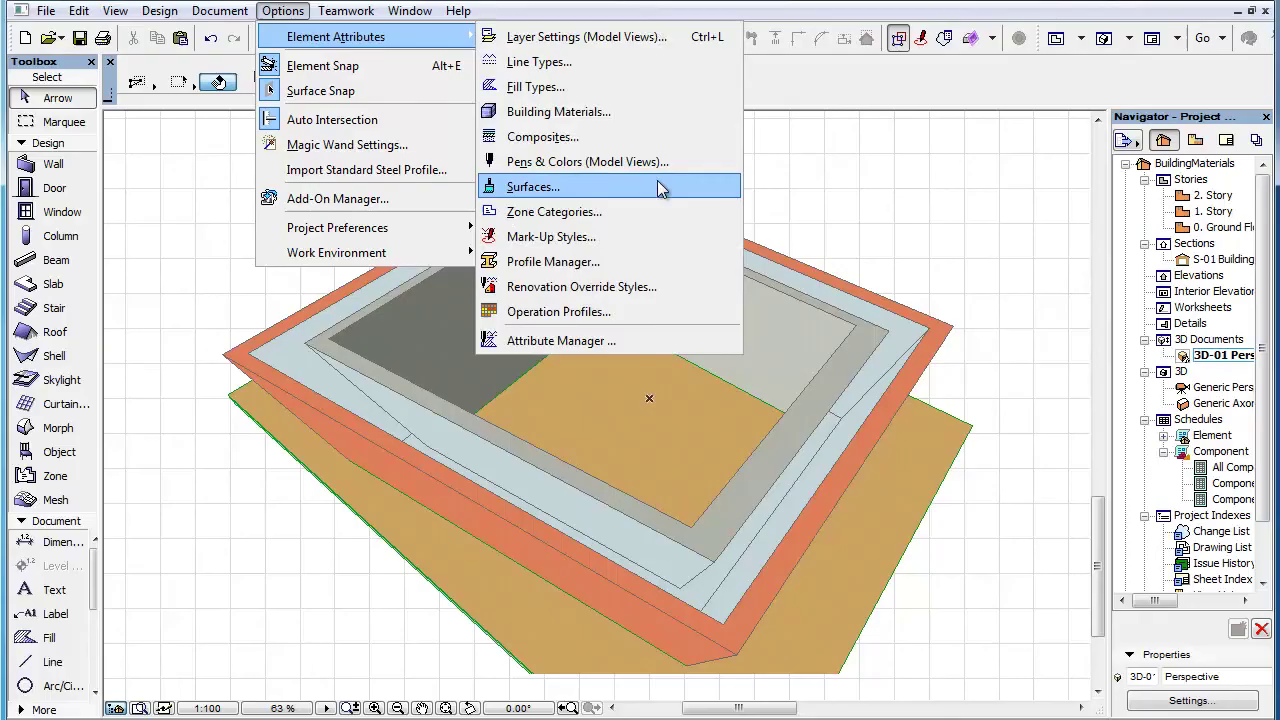
left_click(664, 190)
double_click(641, 375)
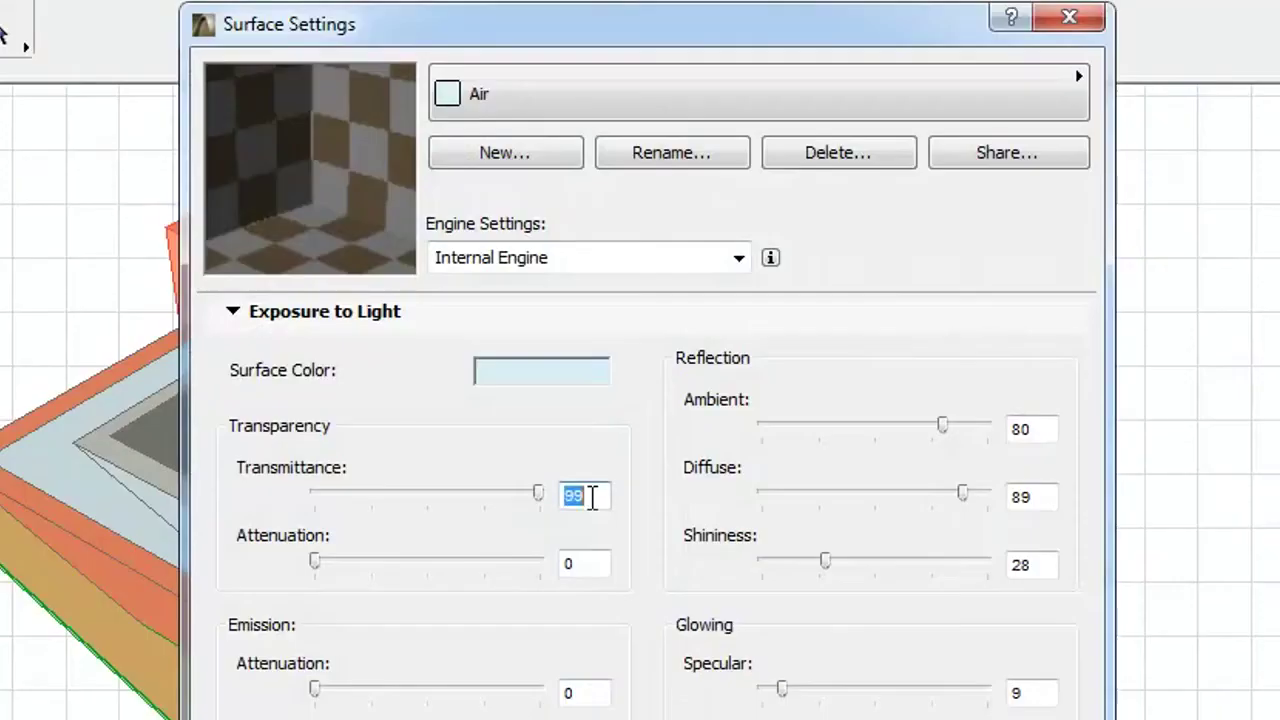
type("100")
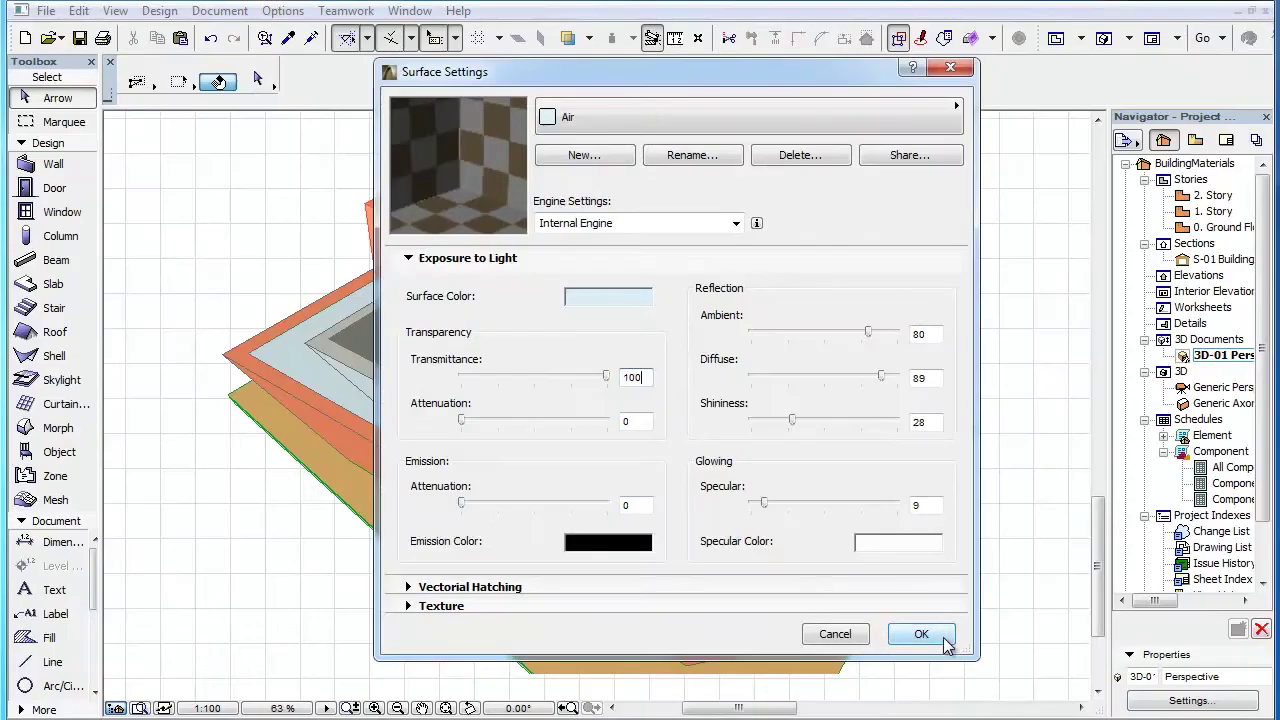
left_click(945, 640)
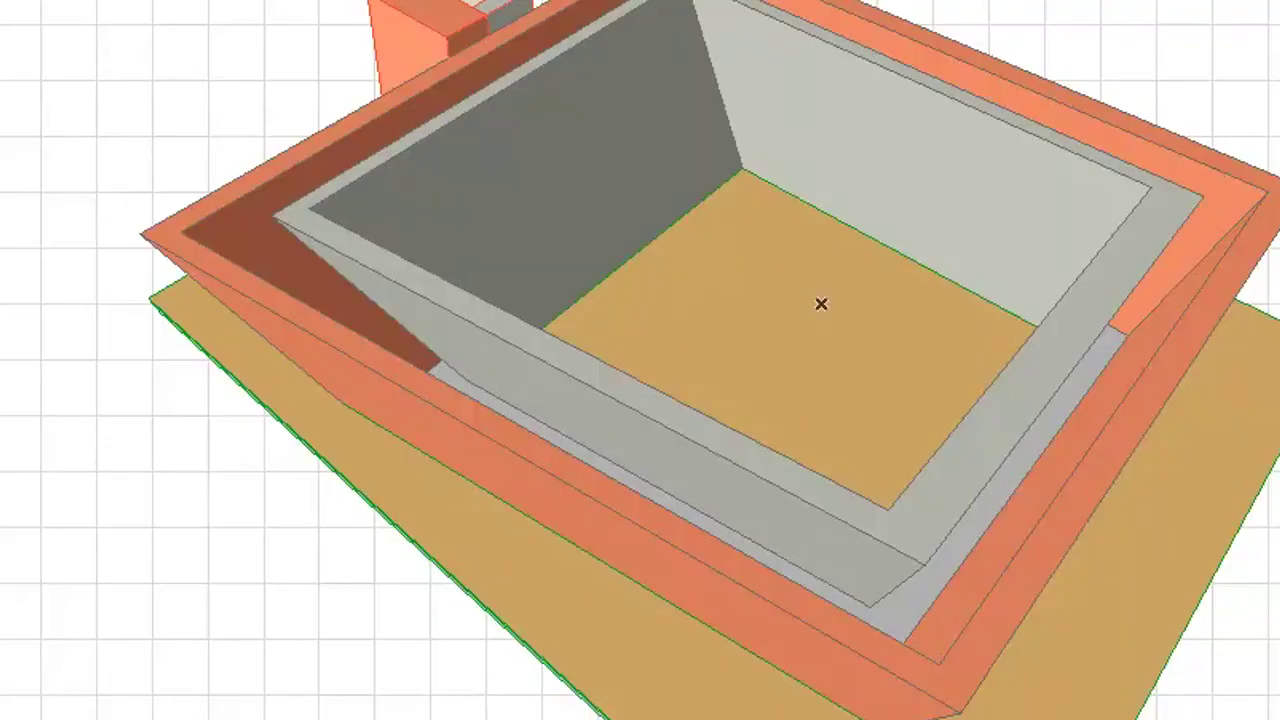
Step: Turn on Transparency for Uncut Elements in the 3D-01 Perspective document settings
right_click(242, 700)
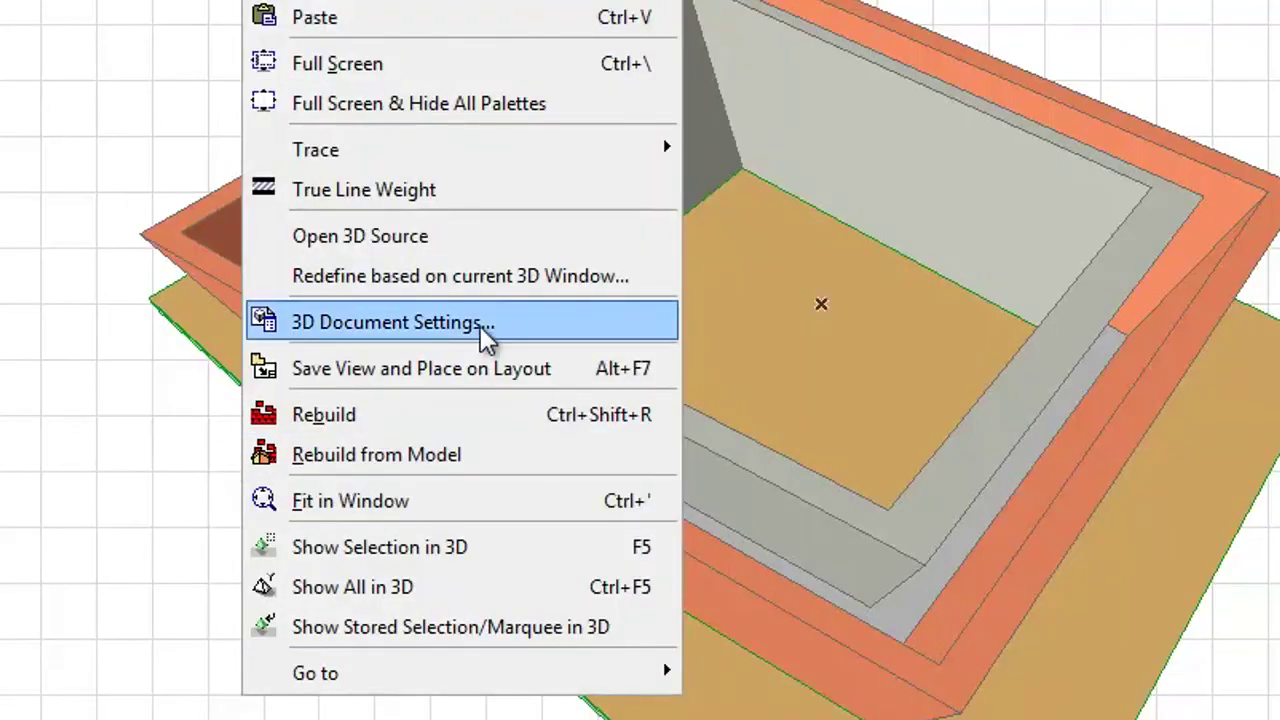
left_click(486, 337)
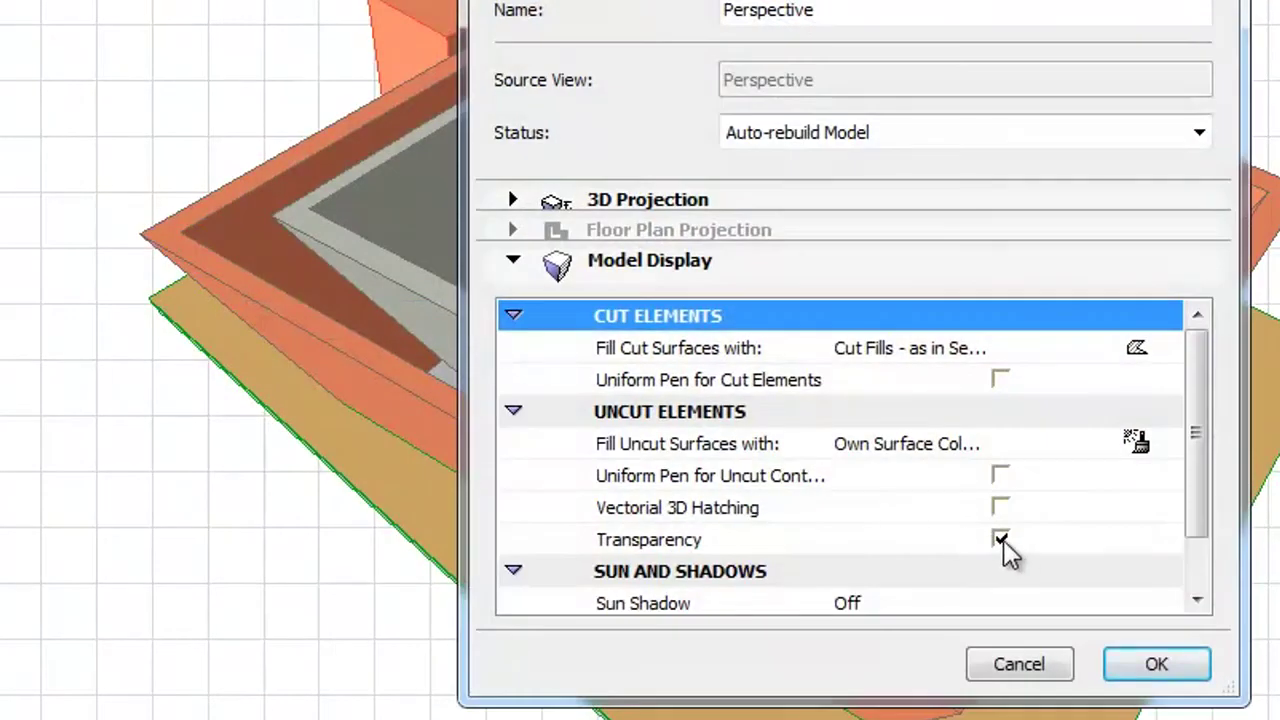
left_click(1001, 540)
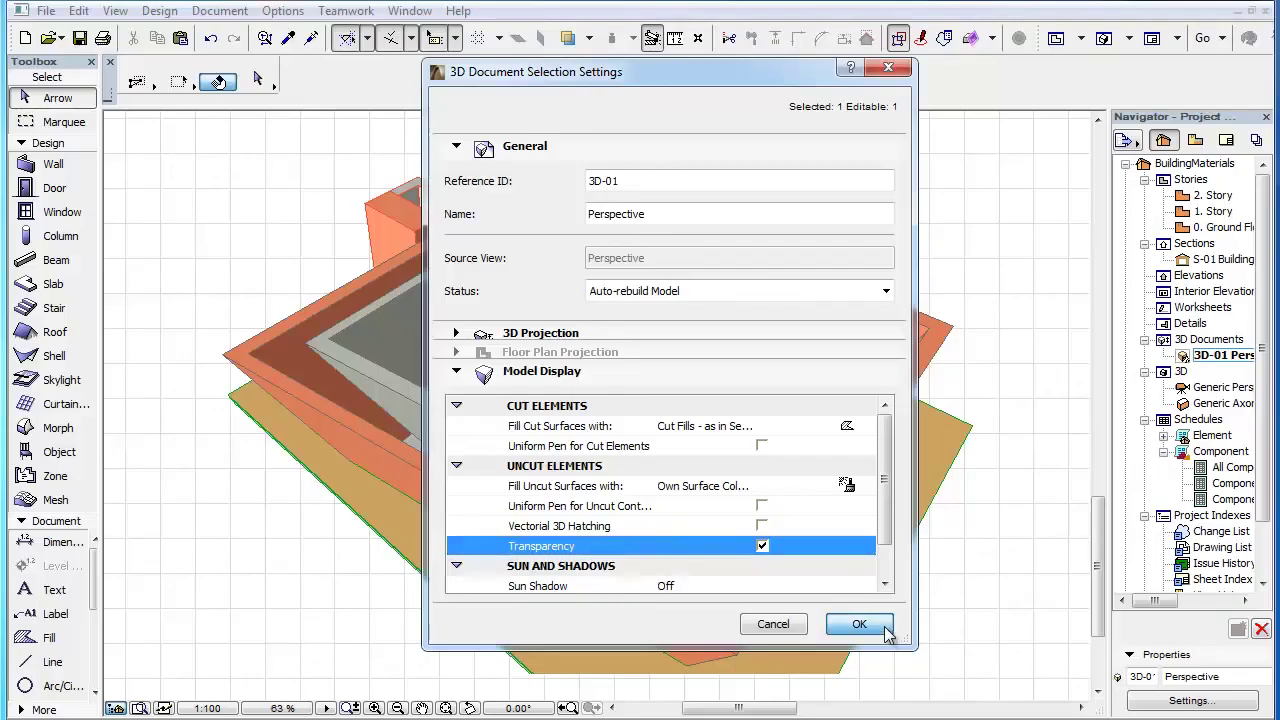
left_click(850, 622)
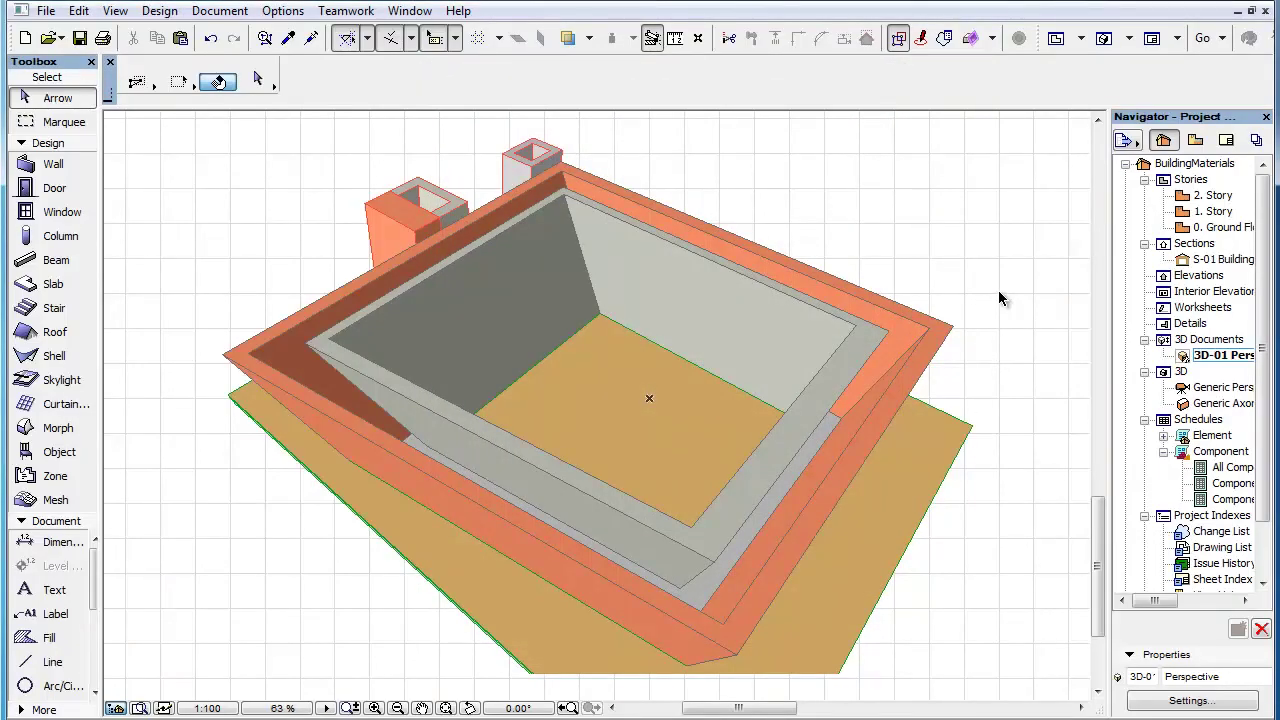